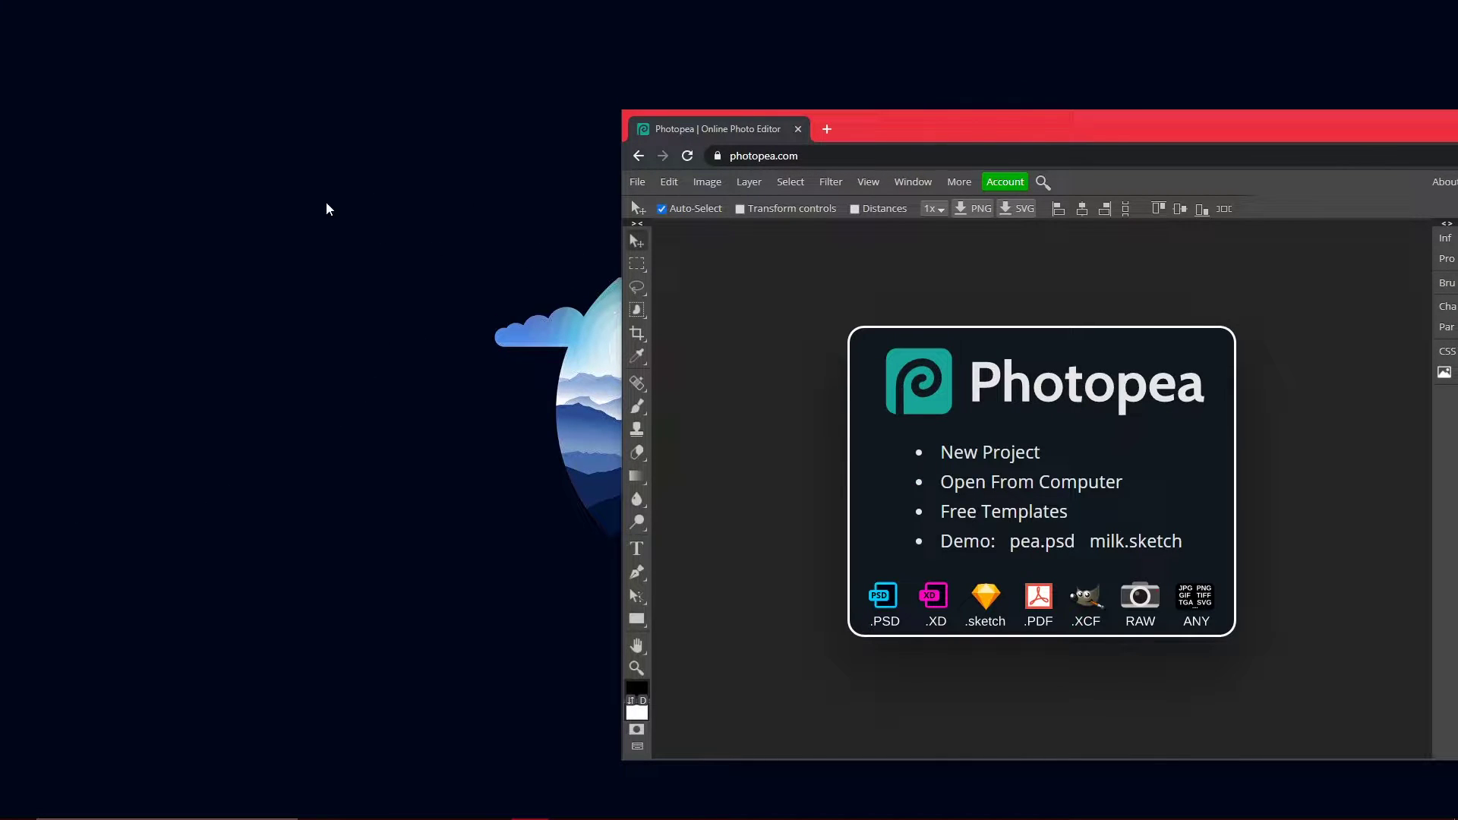
{"action": "right_click", "coordinate": [343, 427]}
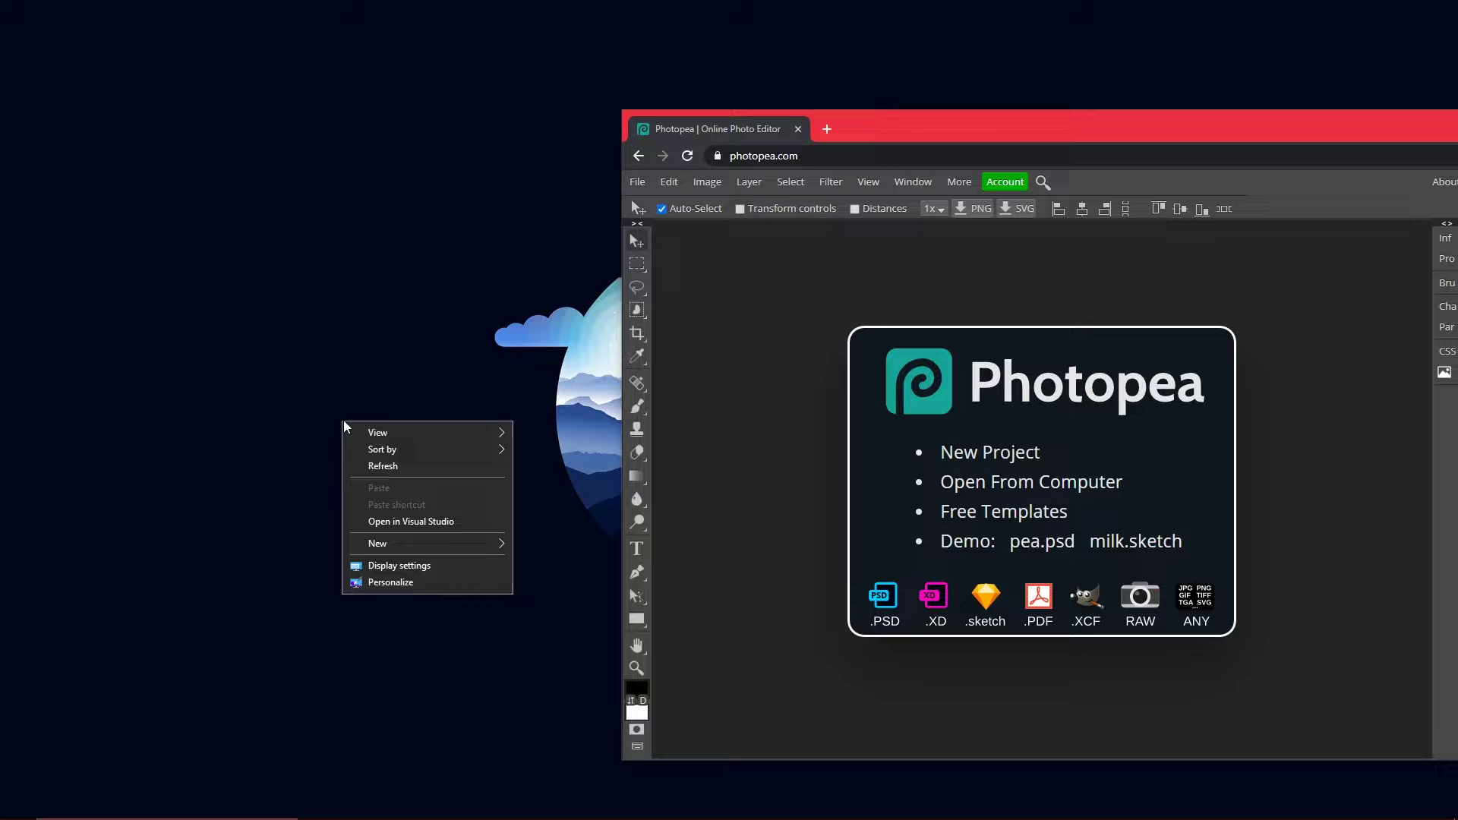
{"action": "left_click", "coordinate": [435, 572]}
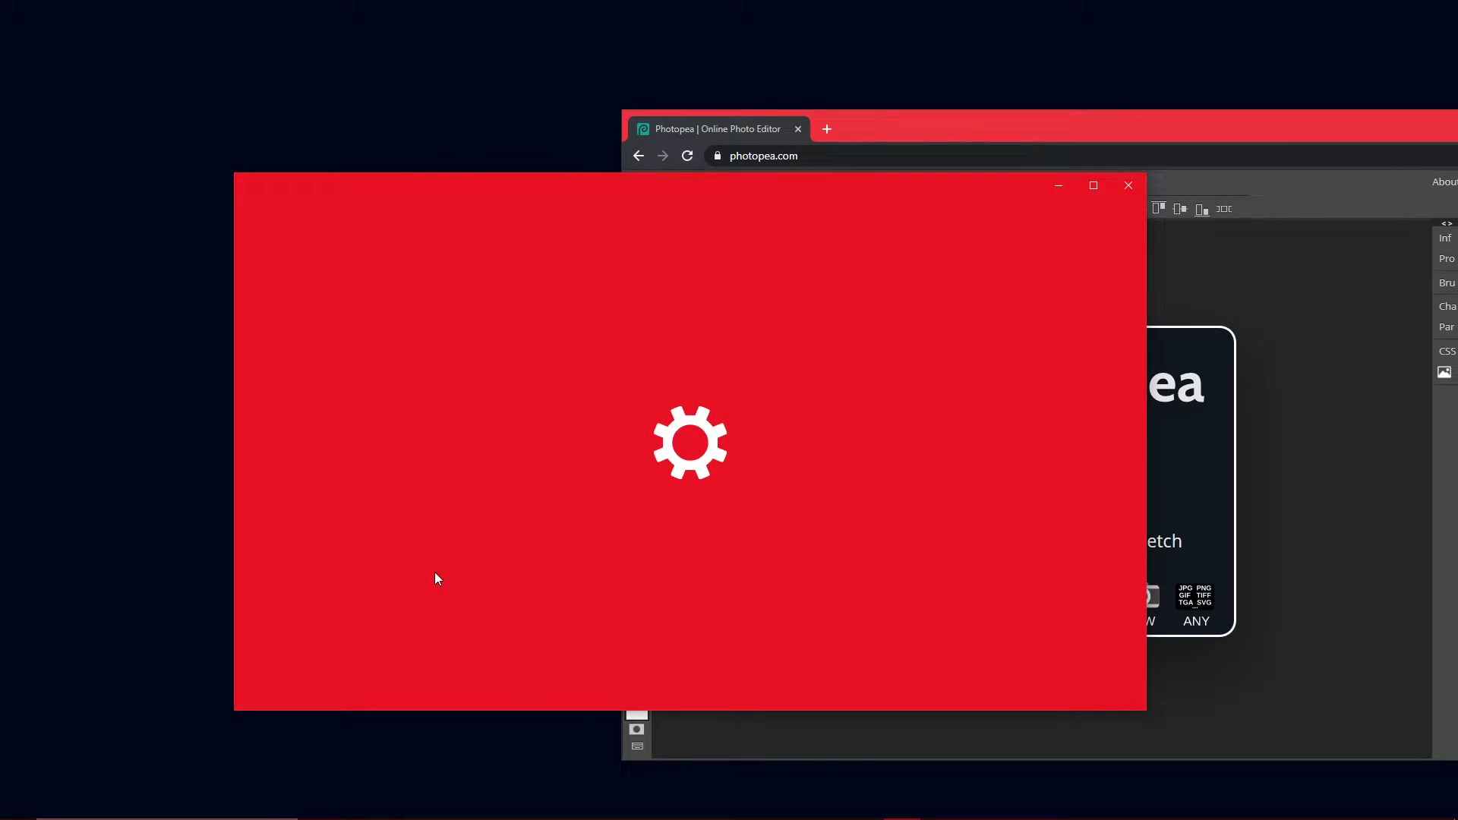
{"action": "scroll", "coordinate": [618, 498], "scroll_direction": "down", "scroll_amount": 5}
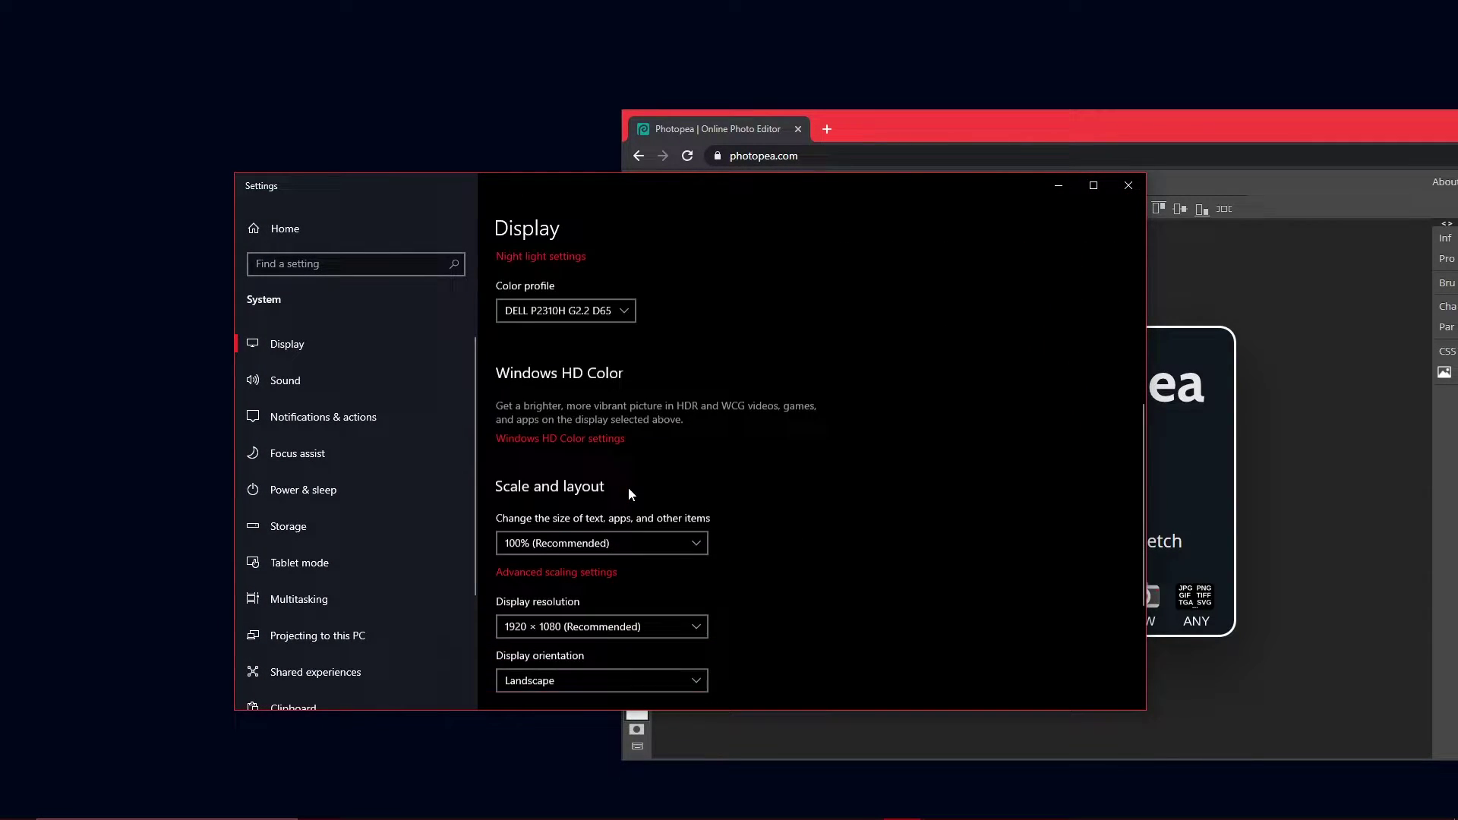
{"action": "scroll", "coordinate": [628, 494], "scroll_direction": "down", "scroll_amount": 2}
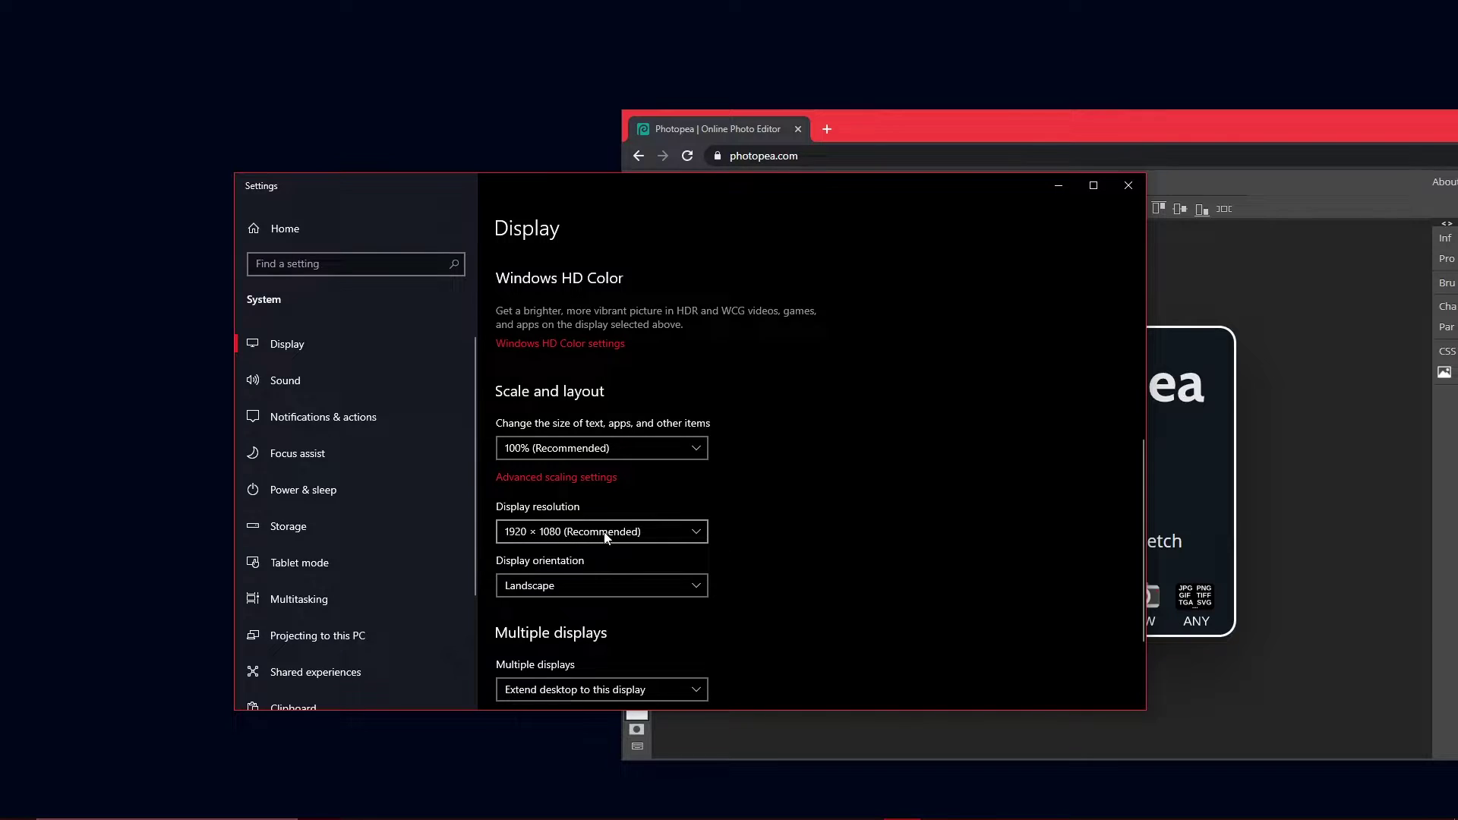
{"action": "left_click", "coordinate": [606, 531]}
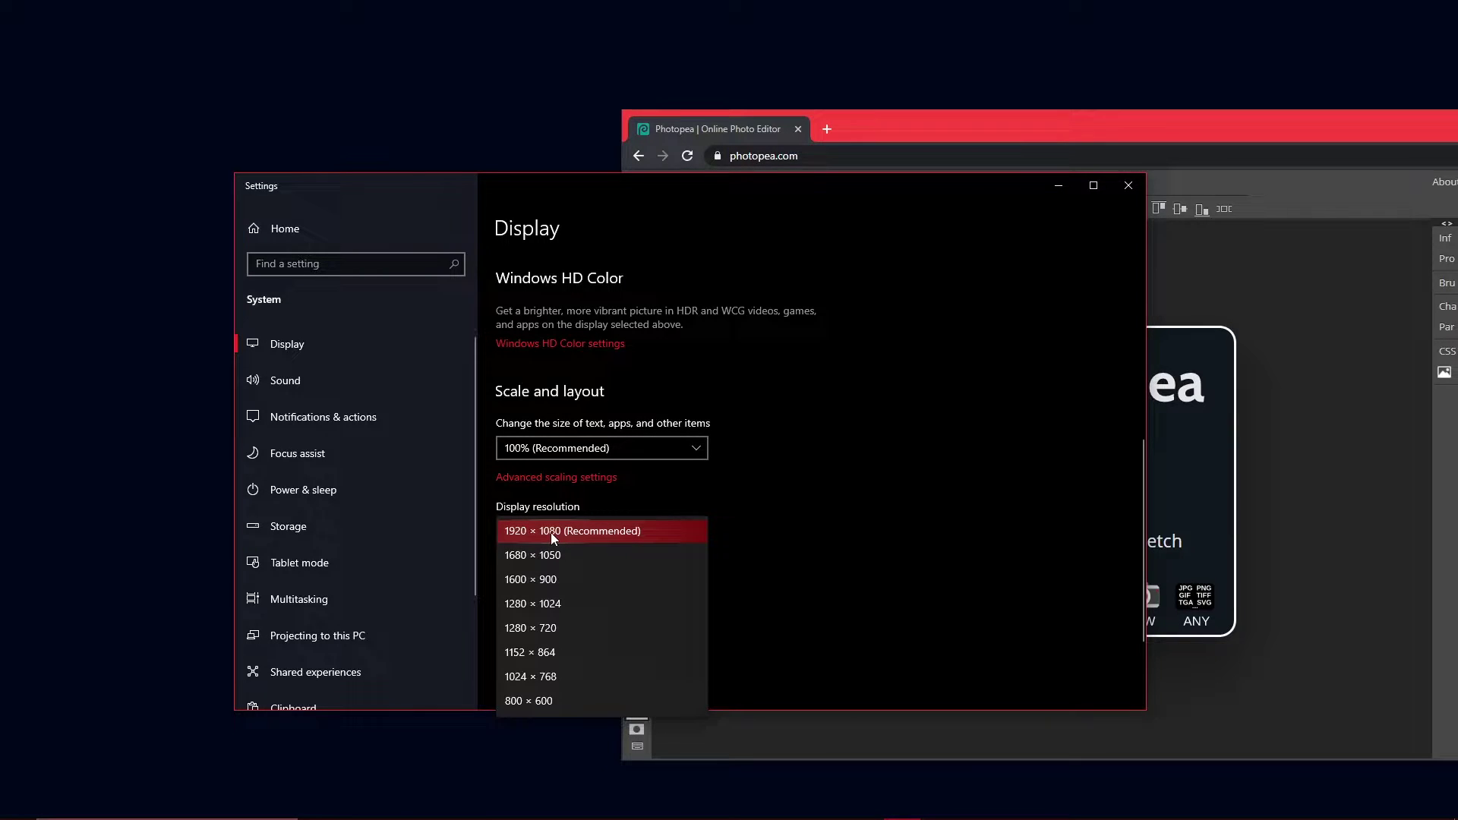
{"action": "left_click", "coordinate": [589, 530]}
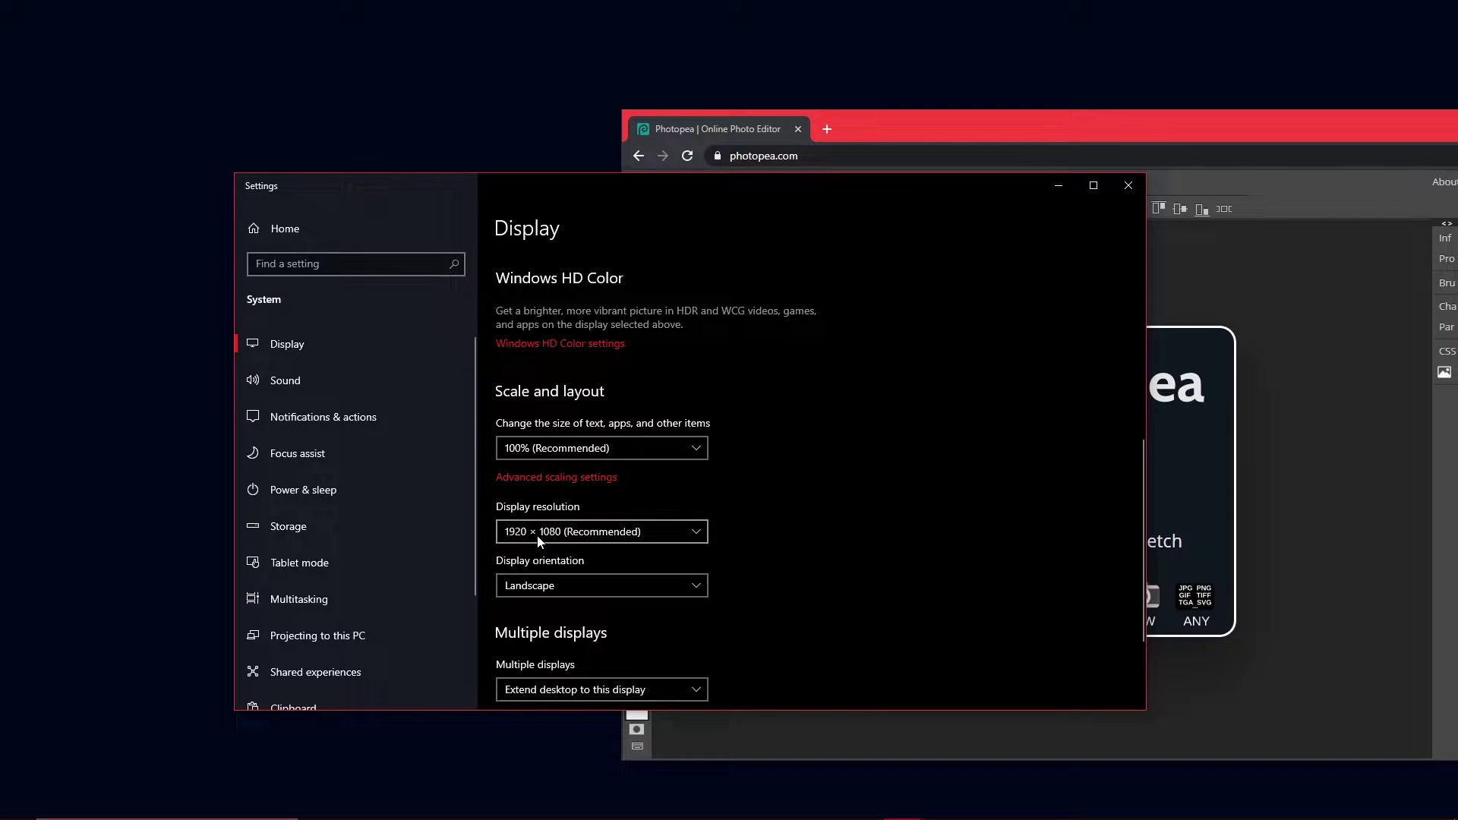
Close the settings window, maximize Chrome, and create a blank 1920 × 1080 px document.
{"action": "left_click", "coordinate": [1128, 186]}
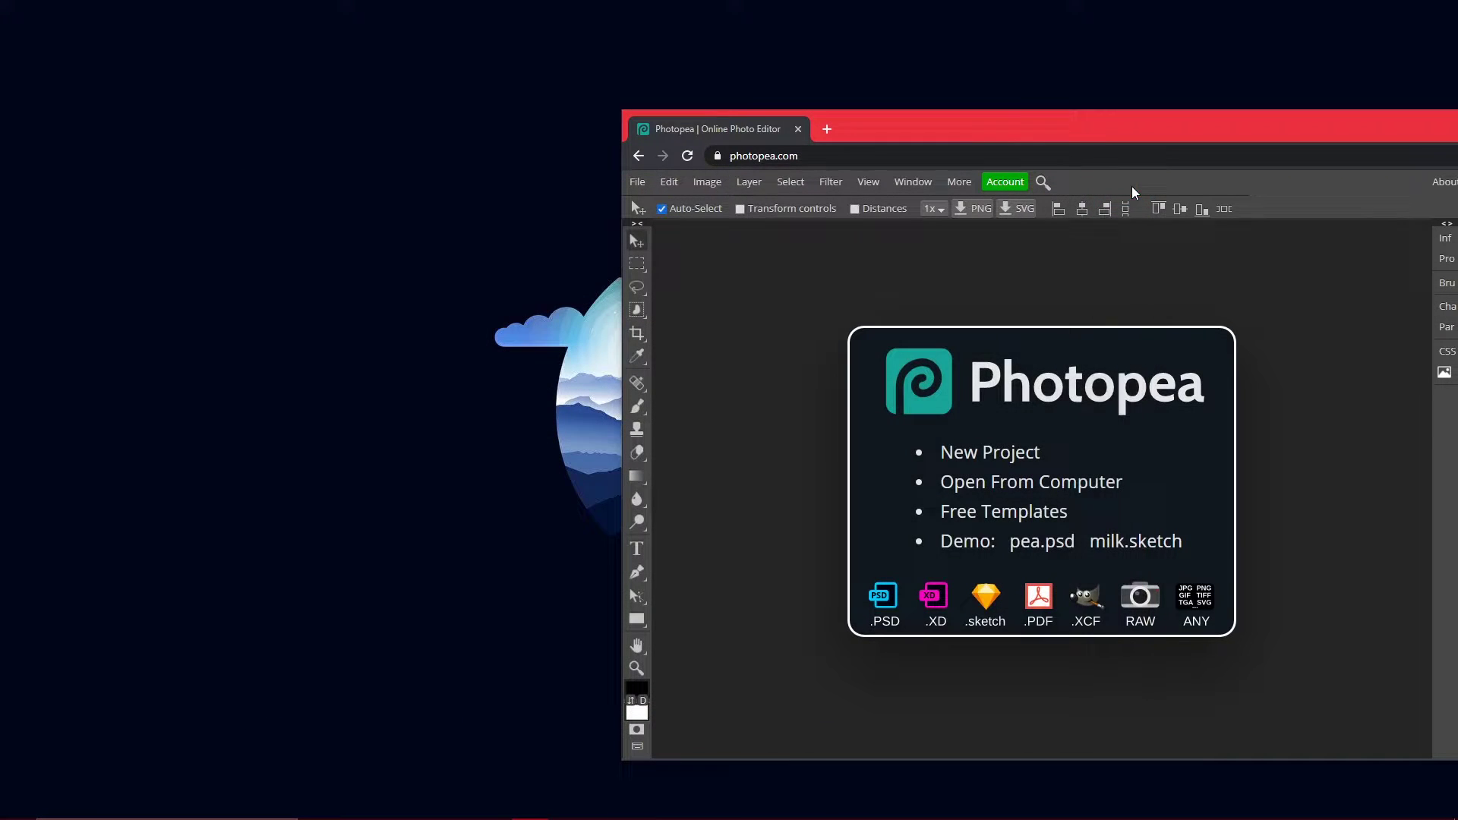
{"action": "left_click_drag", "start_coordinate": [1004, 124], "coordinate": [591, 7]}
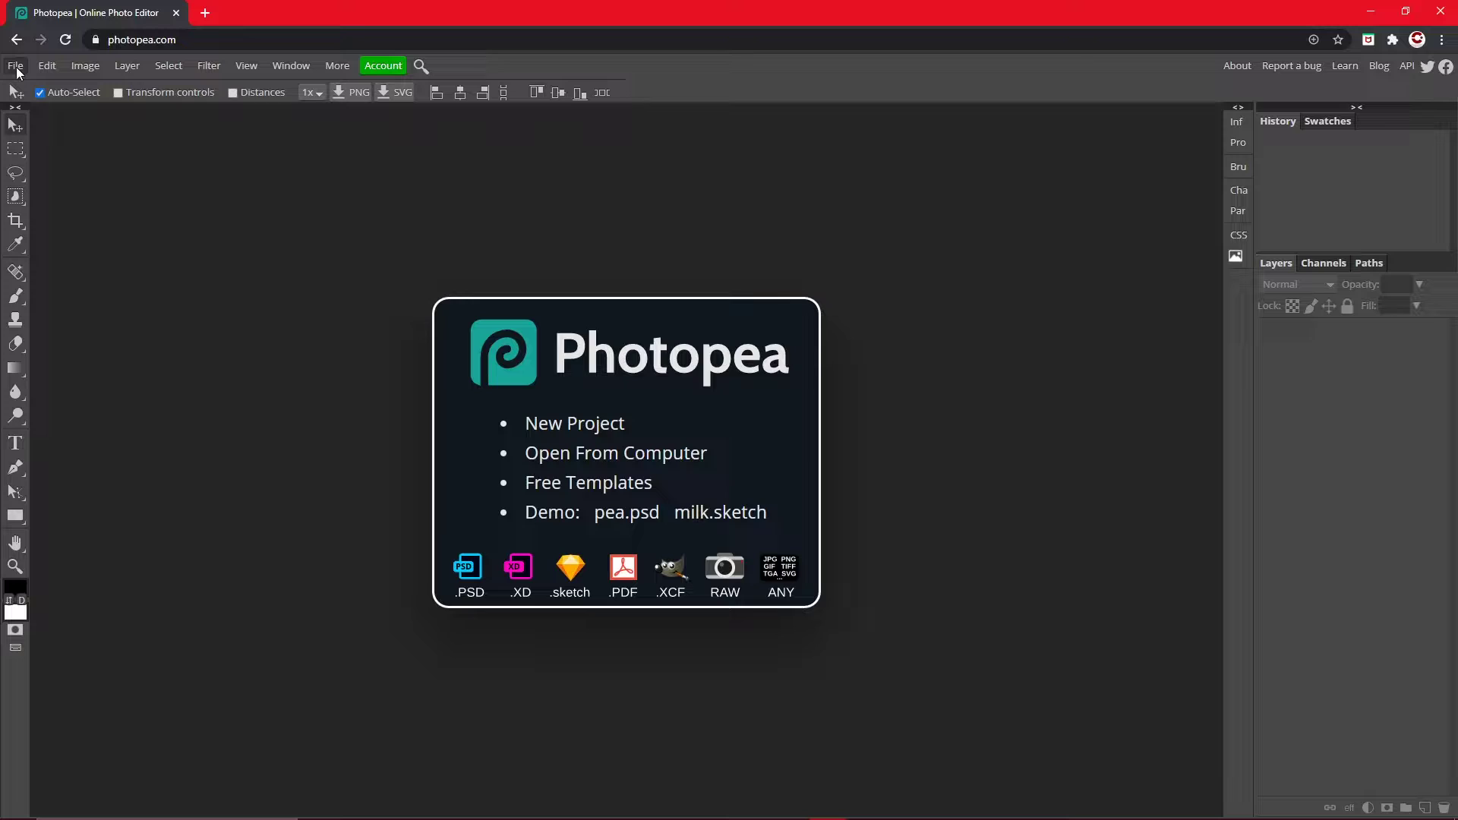
{"action": "left_click", "coordinate": [15, 65]}
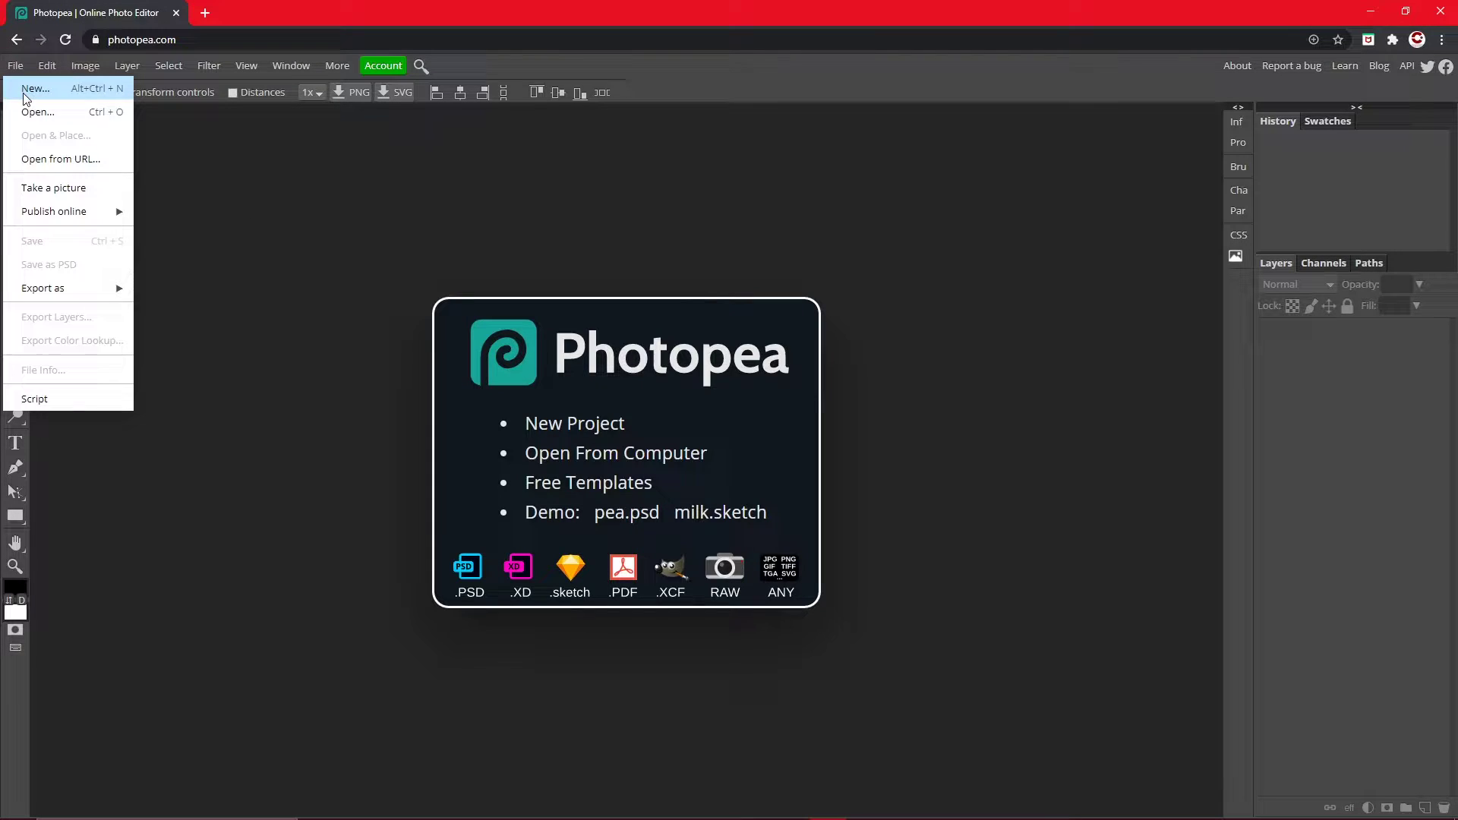
{"action": "left_click", "coordinate": [27, 89]}
{"action": "key", "text": "Tab"}
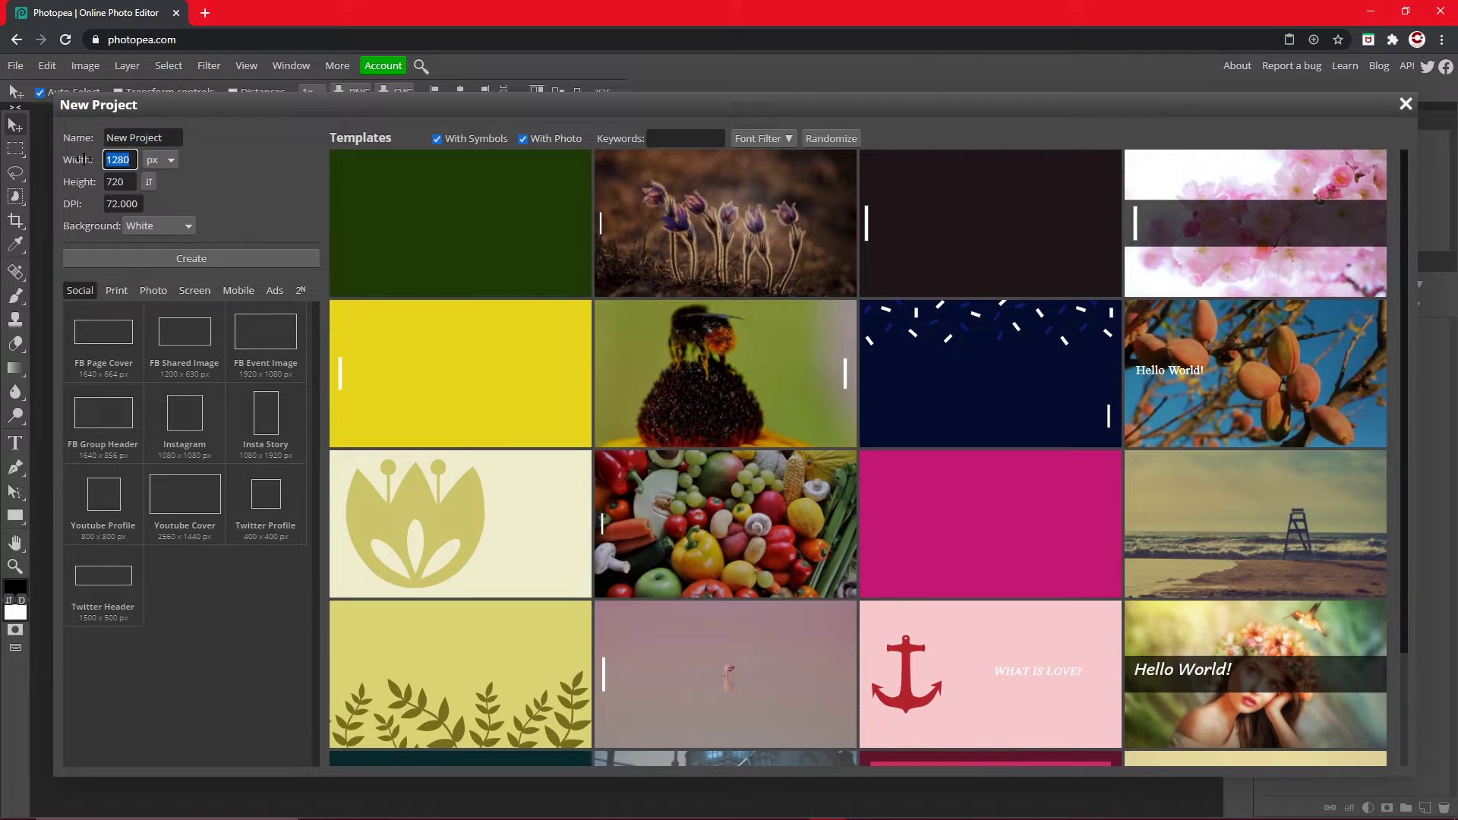
{"action": "type", "text": "192"}
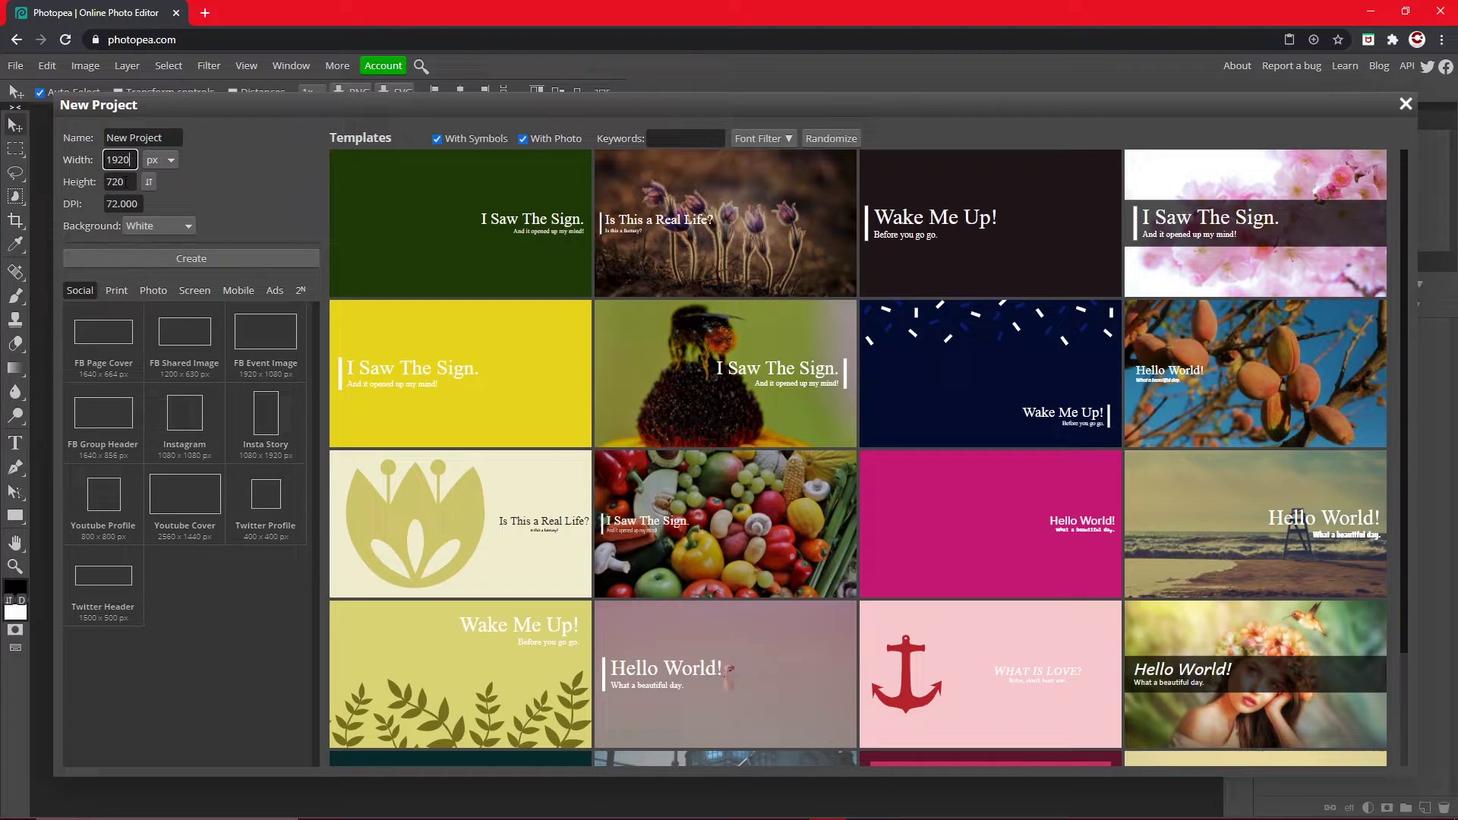
{"action": "type", "text": "0"}
{"action": "key", "text": "Tab"}
{"action": "type", "text": "1080"}
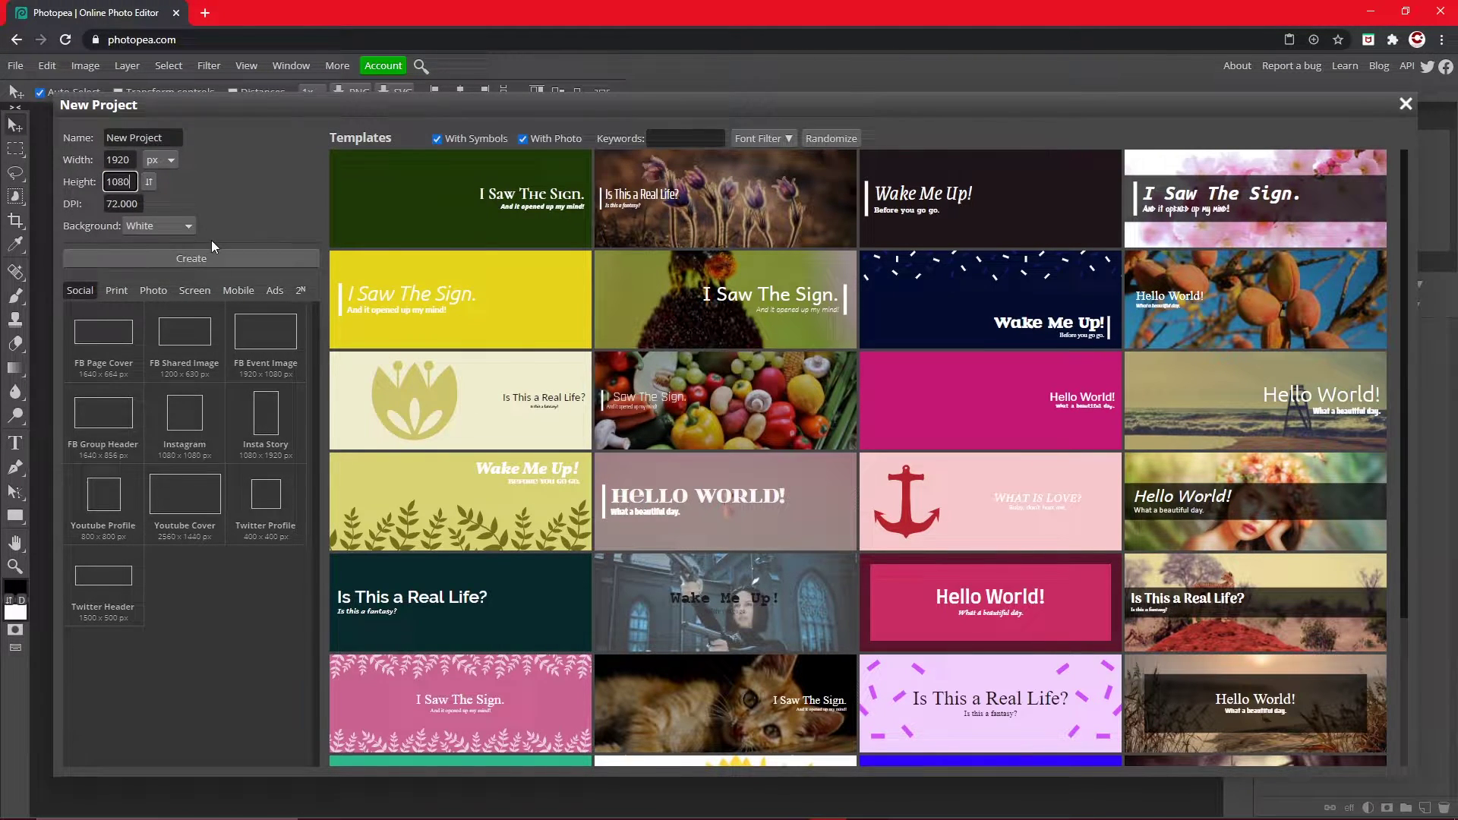
{"action": "left_click", "coordinate": [162, 259]}
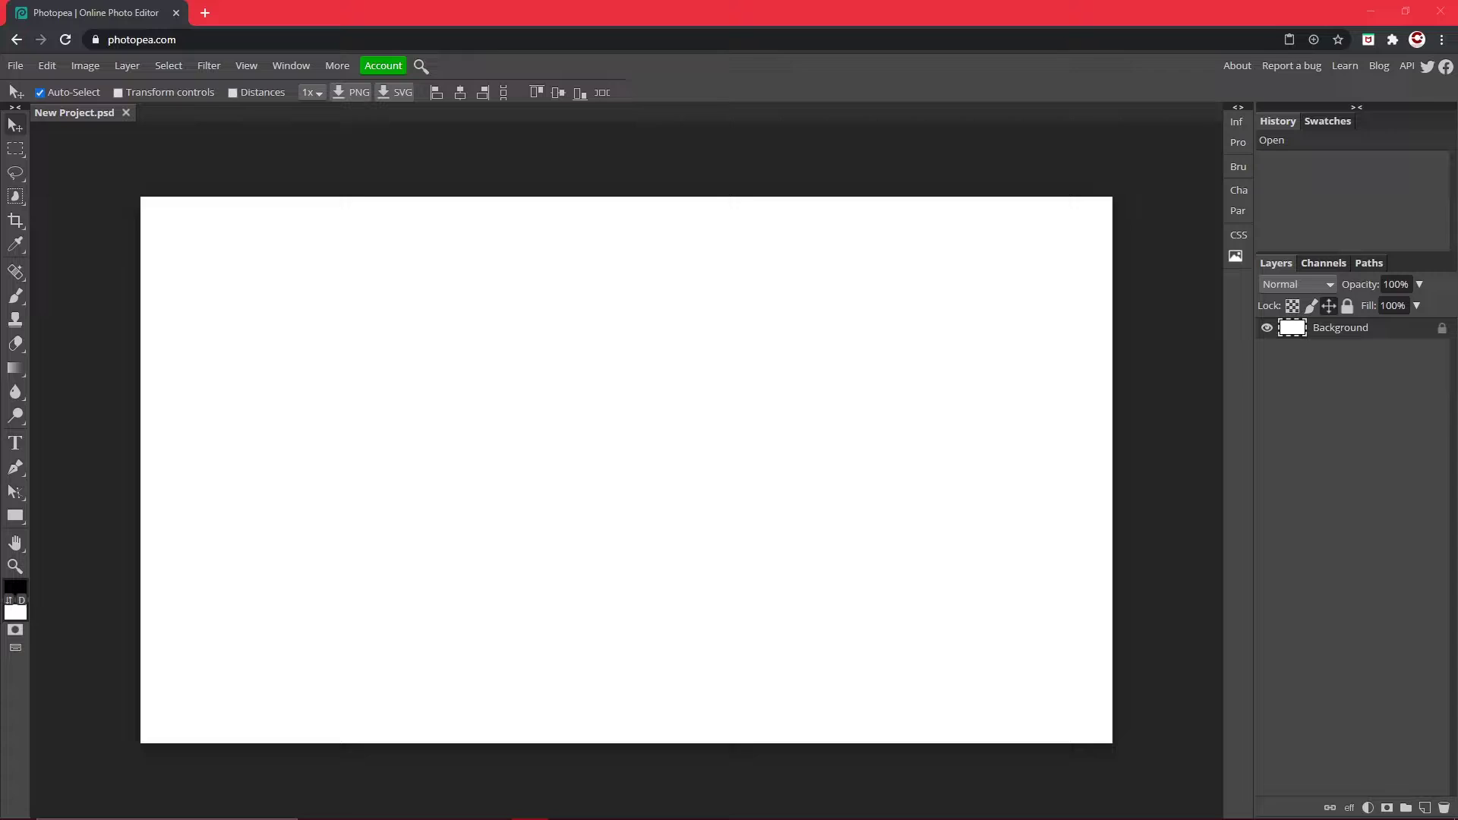
Unlock the Background layer and give it a dark navy #000927 Color Overlay.
{"action": "left_click", "coordinate": [1442, 327]}
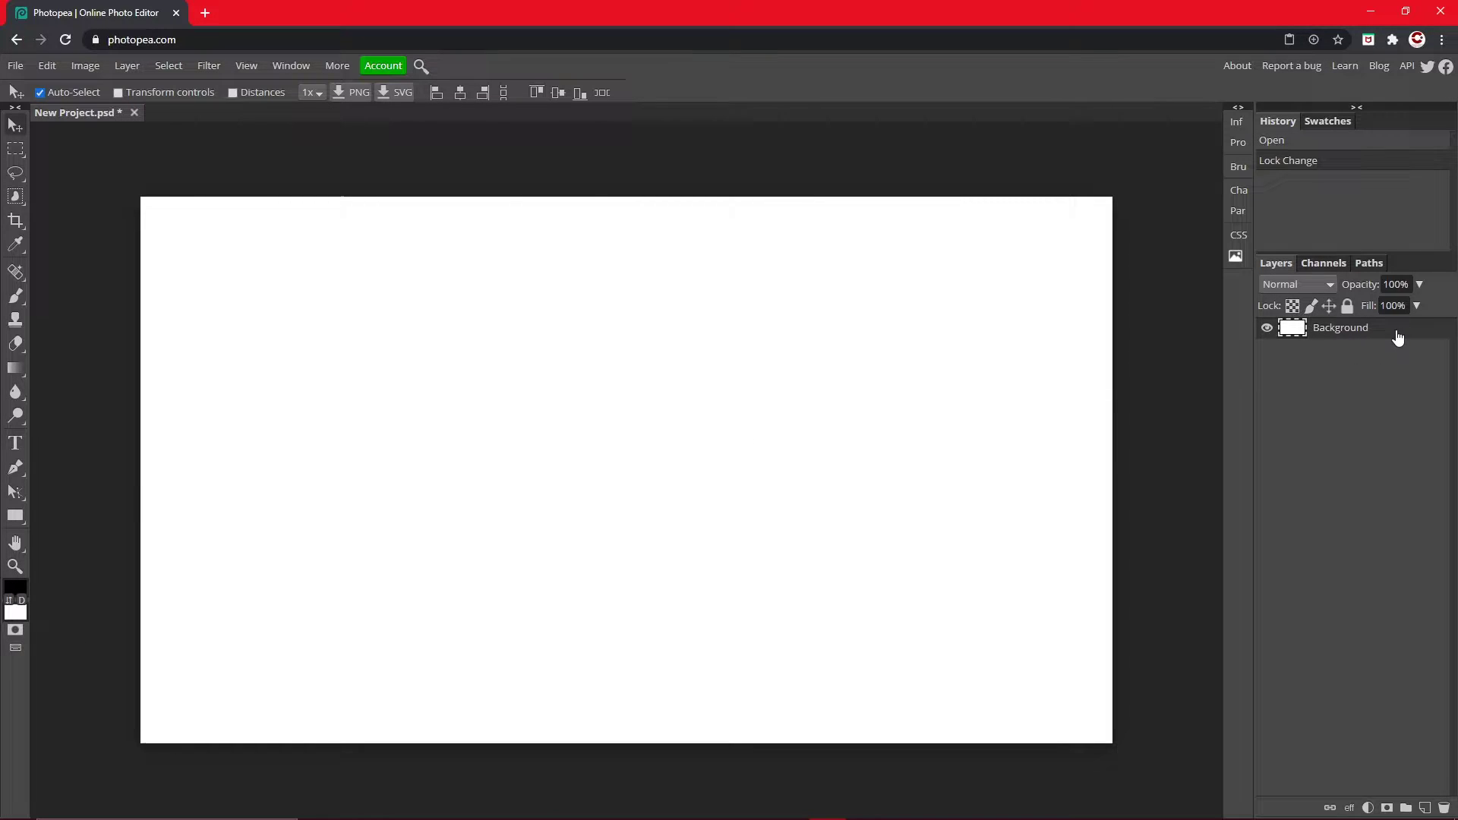
{"action": "double_click", "coordinate": [1400, 328]}
{"action": "left_click", "coordinate": [138, 372]}
{"action": "left_click", "coordinate": [467, 270]}
{"action": "left_click", "coordinate": [430, 481]}
{"action": "left_click_drag", "start_coordinate": [383, 297], "coordinate": [535, 336]}
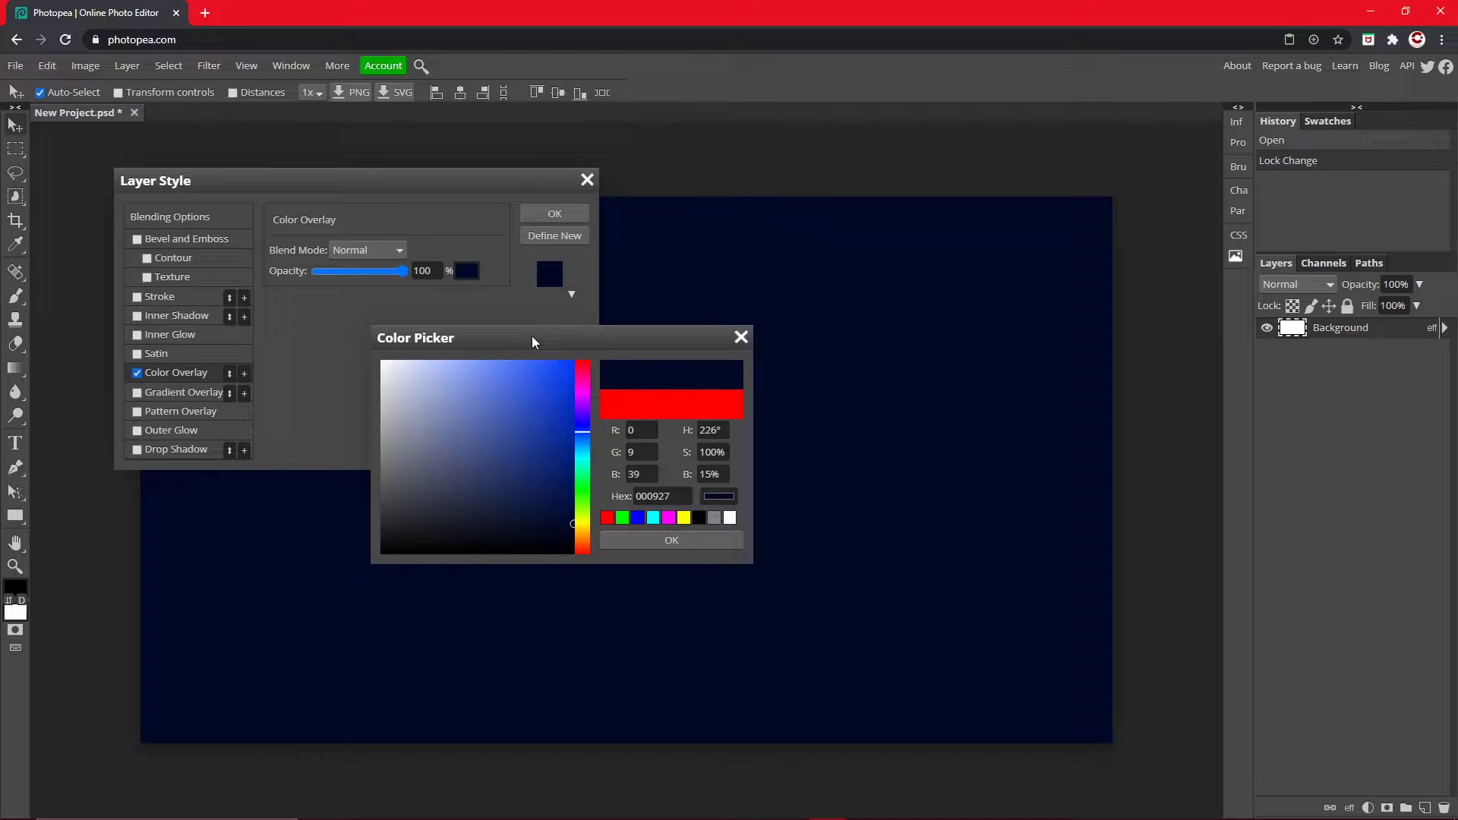
{"action": "left_click", "coordinate": [696, 538]}
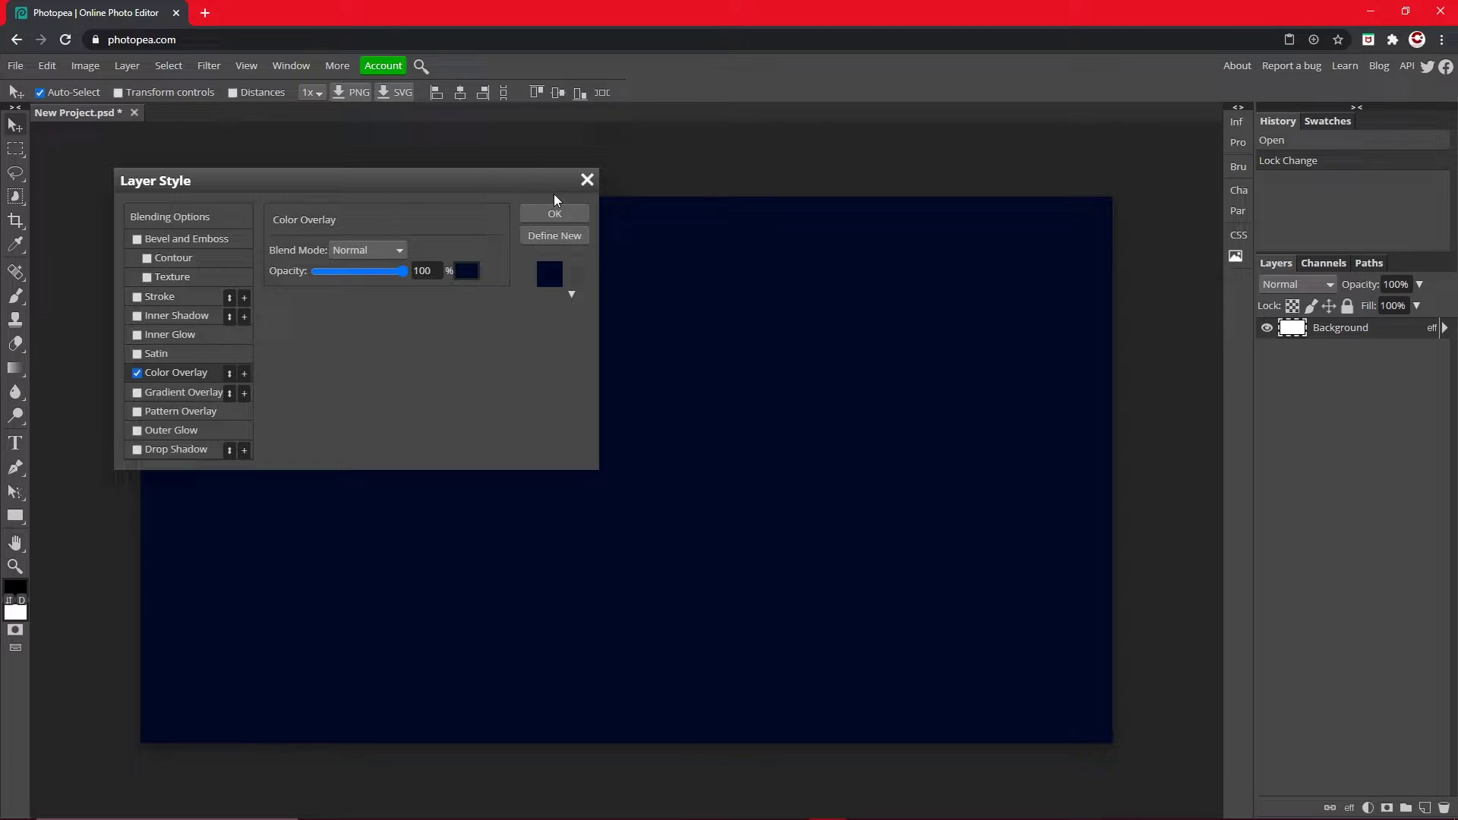
{"action": "left_click", "coordinate": [562, 214]}
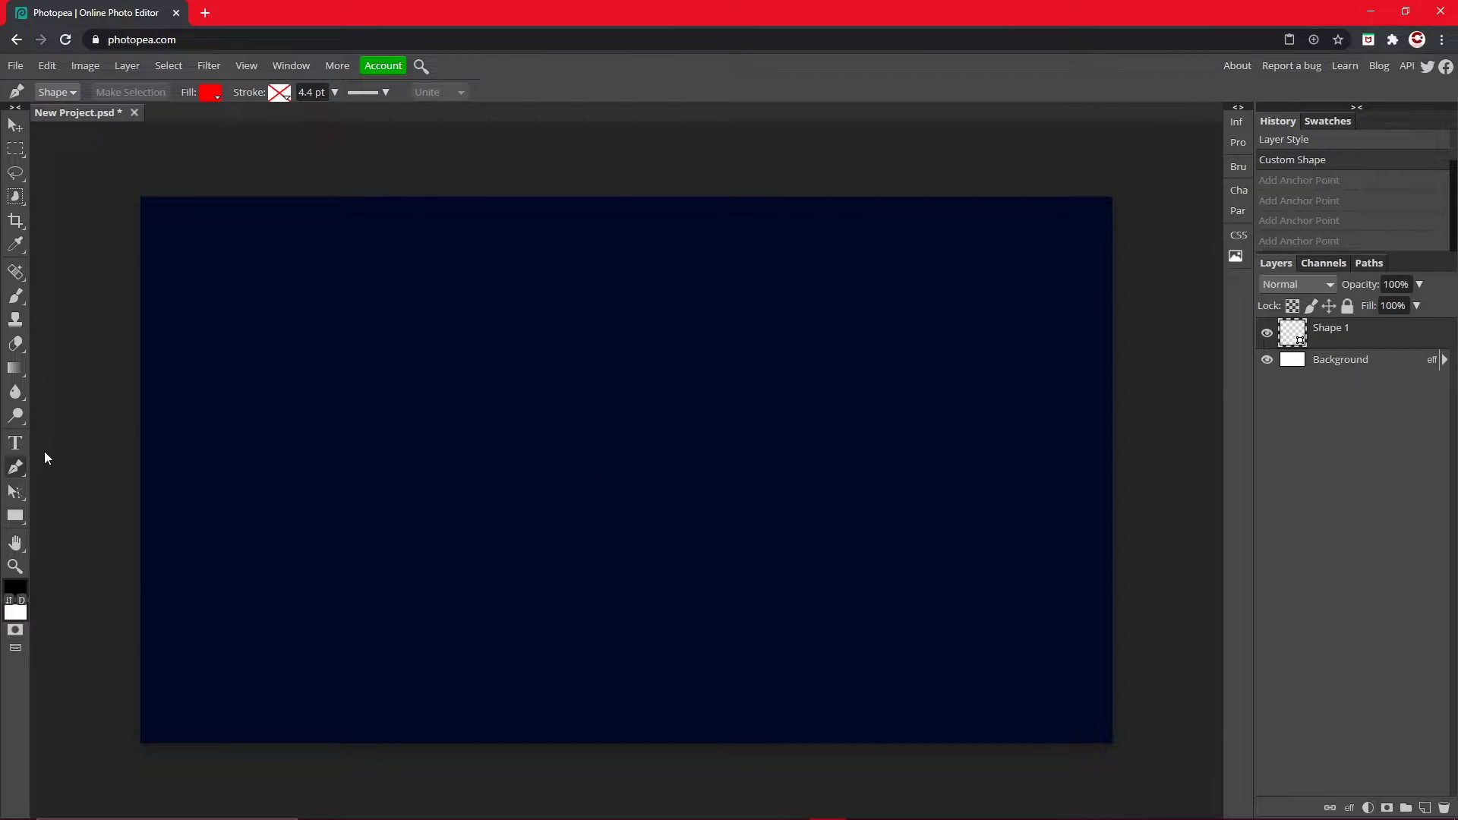
With the Pen tool in Shape mode, draw a red triangle over the canvas's lower-left corner.
{"action": "left_click_drag", "start_coordinate": [14, 477], "coordinate": [44, 472]}
{"action": "left_click", "coordinate": [126, 166]}
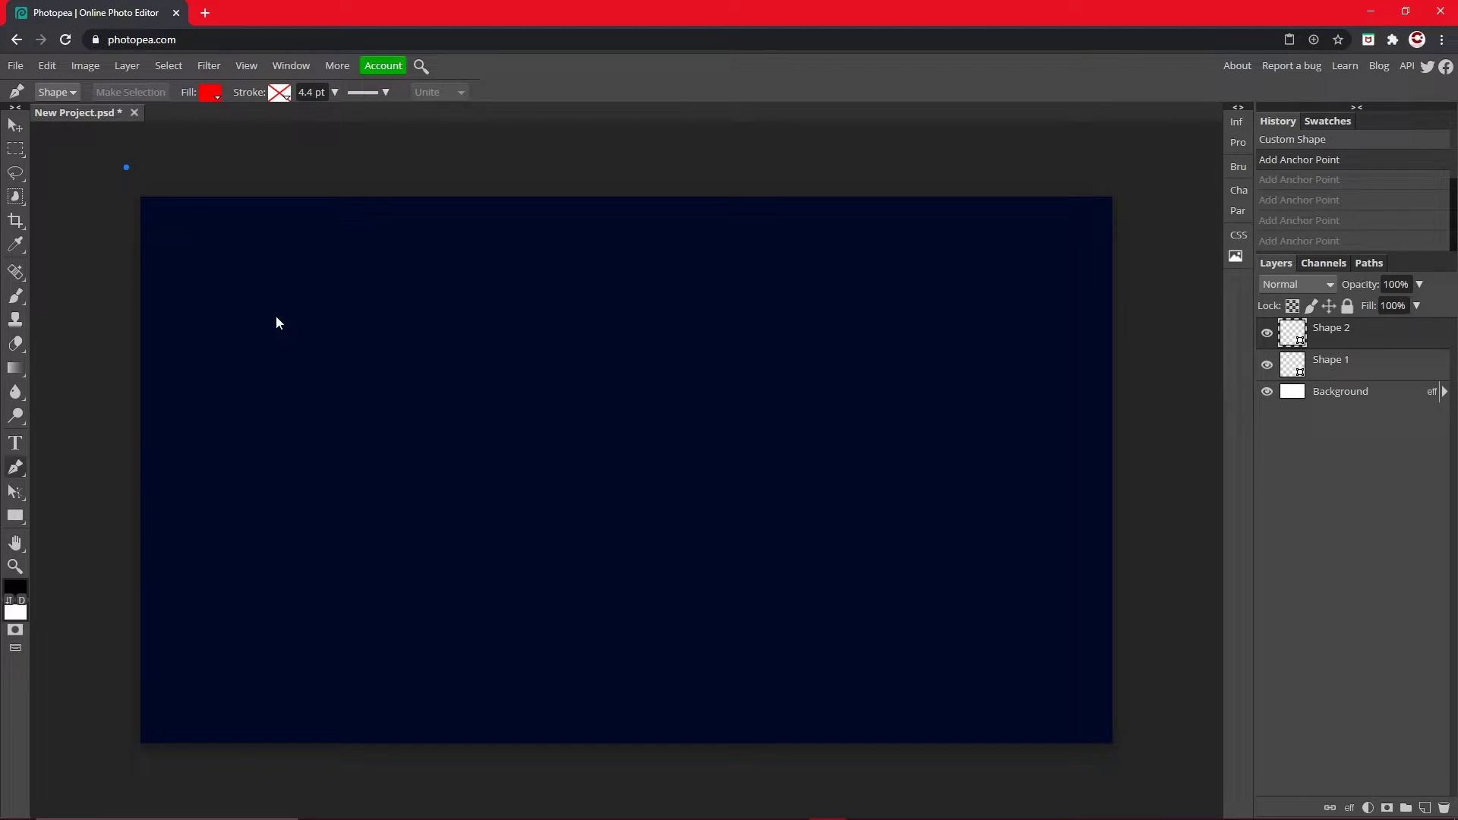
{"action": "left_click", "coordinate": [120, 761]}
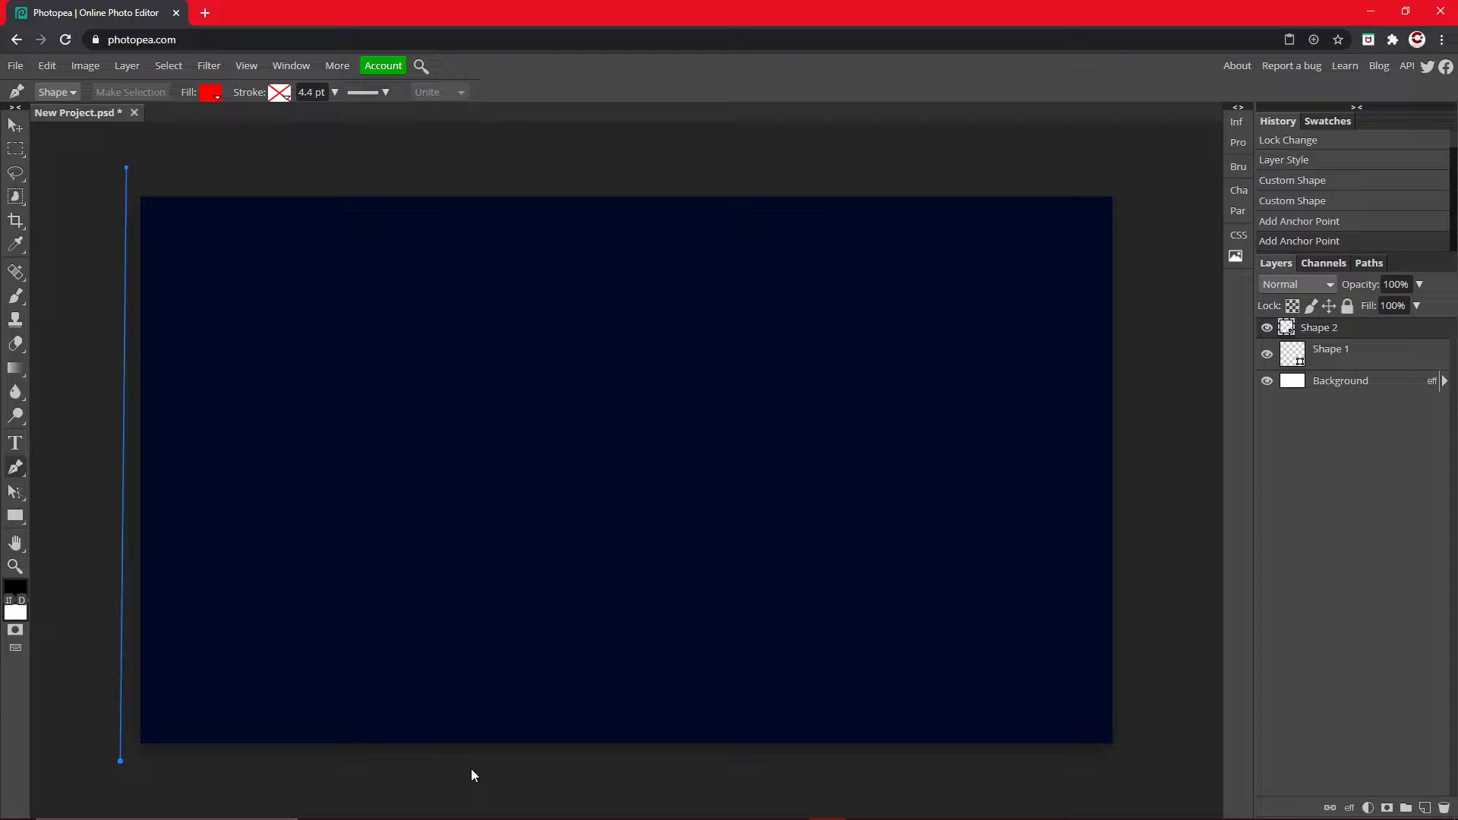
{"action": "left_click_drag", "start_coordinate": [612, 771], "coordinate": [603, 777]}
Curve the triangle's lower diagonal edge into a tail along the bottom, then deselect and select Shape 1.
{"action": "left_click_drag", "start_coordinate": [416, 516], "coordinate": [449, 414]}
{"action": "key", "text": "ctrl+z"}
{"action": "left_click_drag", "start_coordinate": [284, 348], "coordinate": [276, 135]}
{"action": "key", "text": "ctrl+z"}
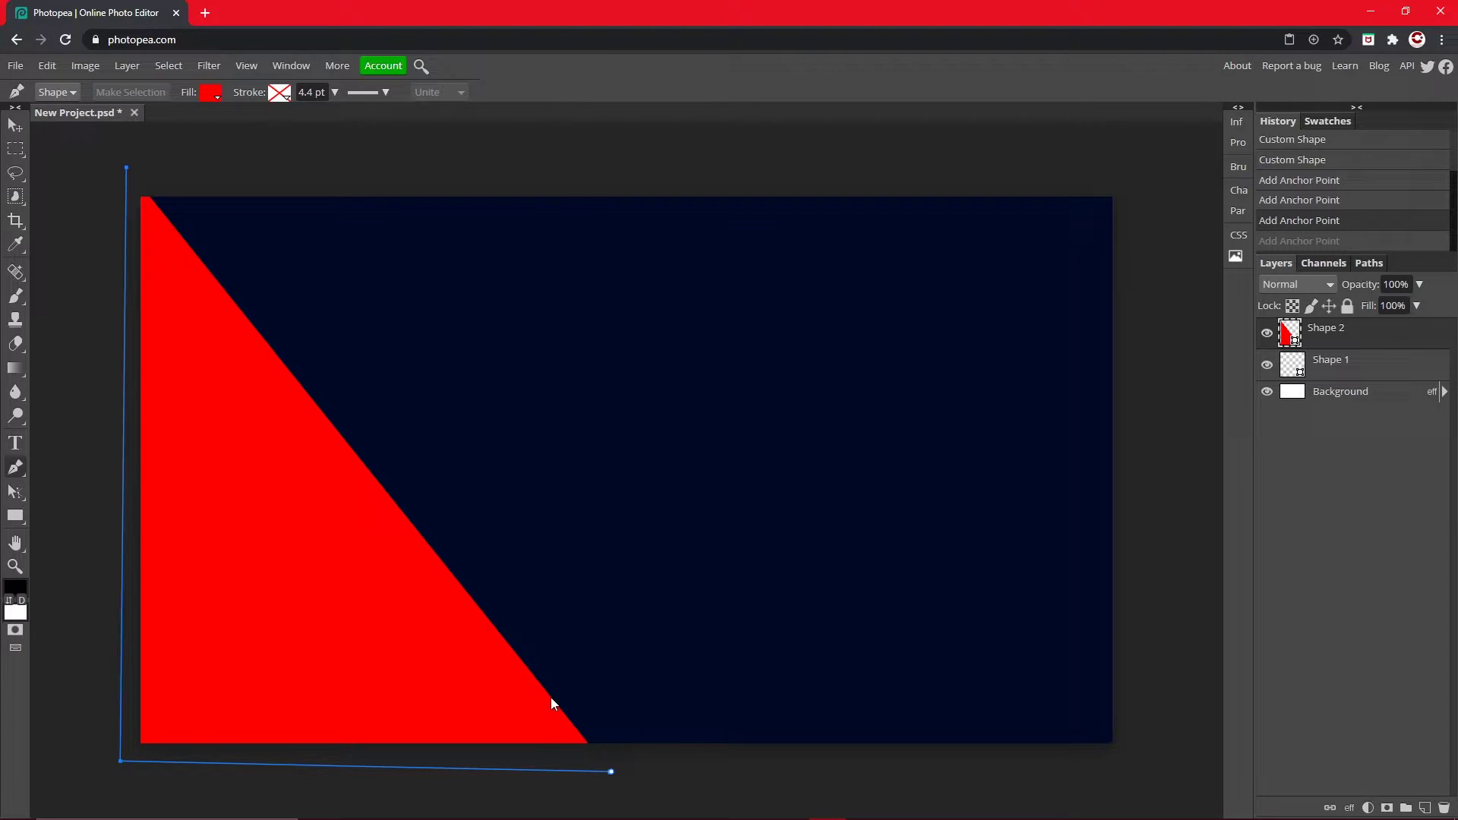
{"action": "left_click_drag", "start_coordinate": [550, 697], "coordinate": [70, 627]}
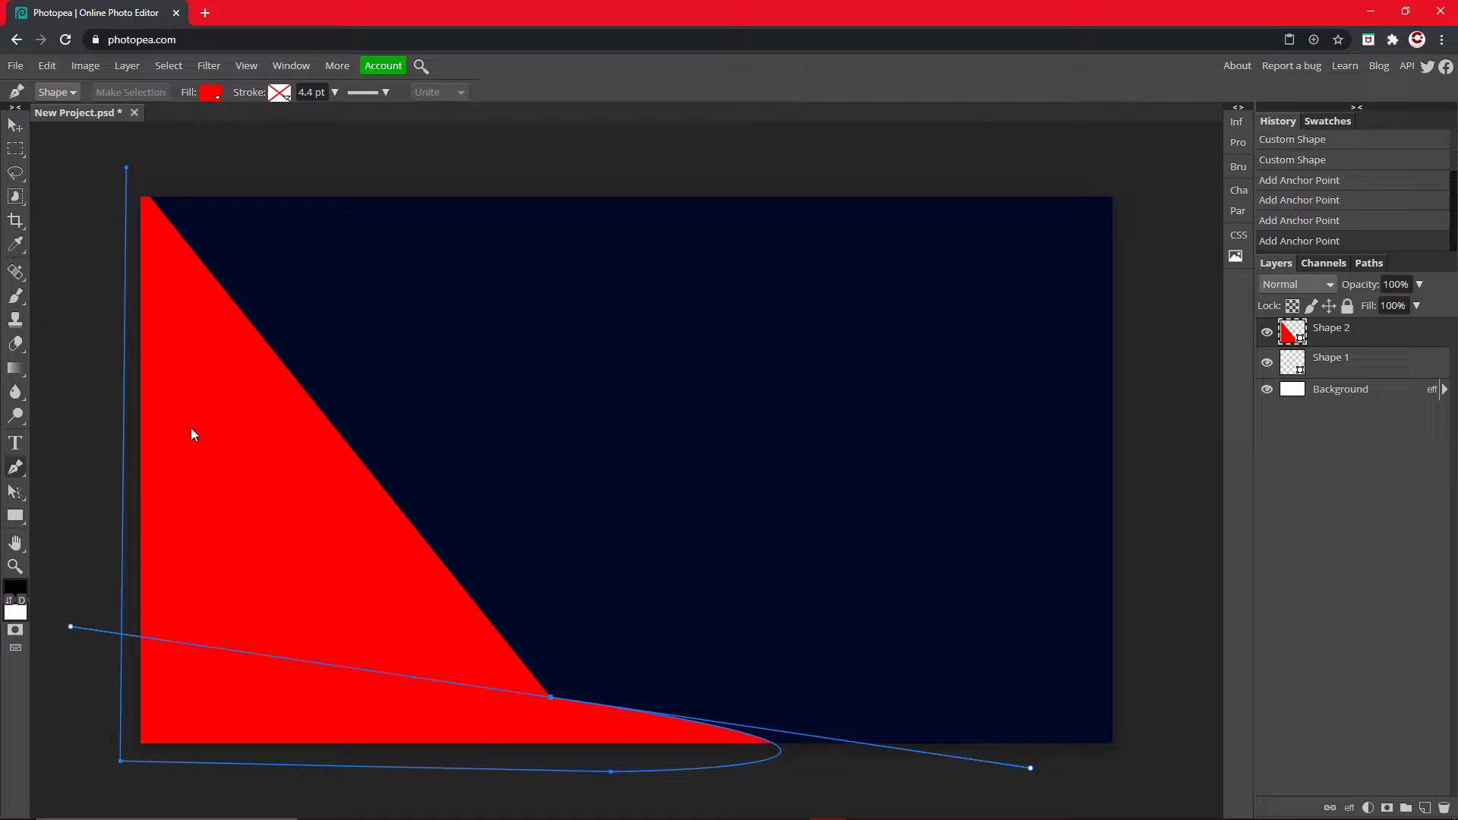
{"action": "left_click", "coordinate": [15, 125]}
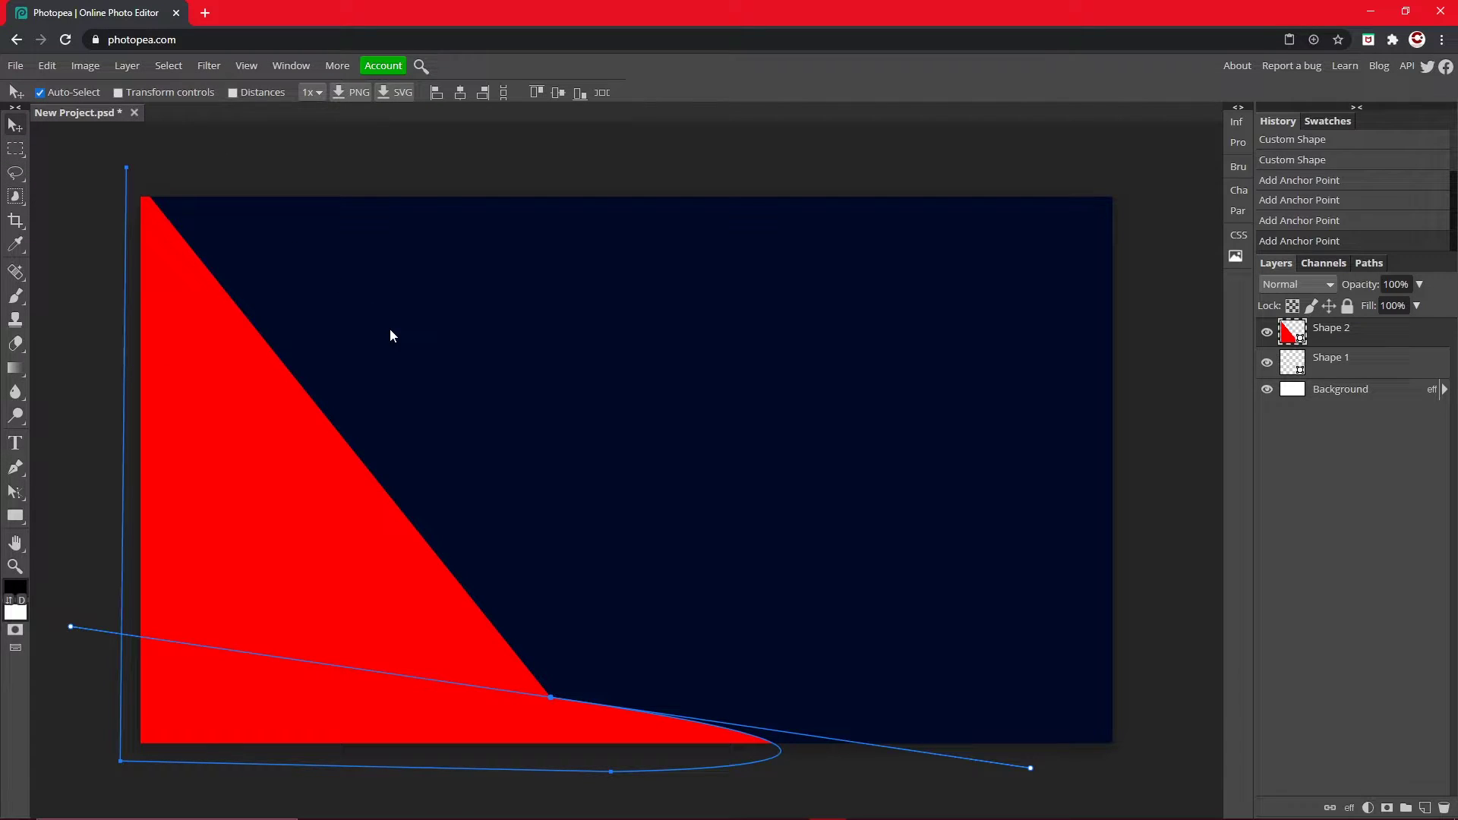
{"action": "key", "text": "ctrl+d"}
{"action": "left_click", "coordinate": [1329, 370]}
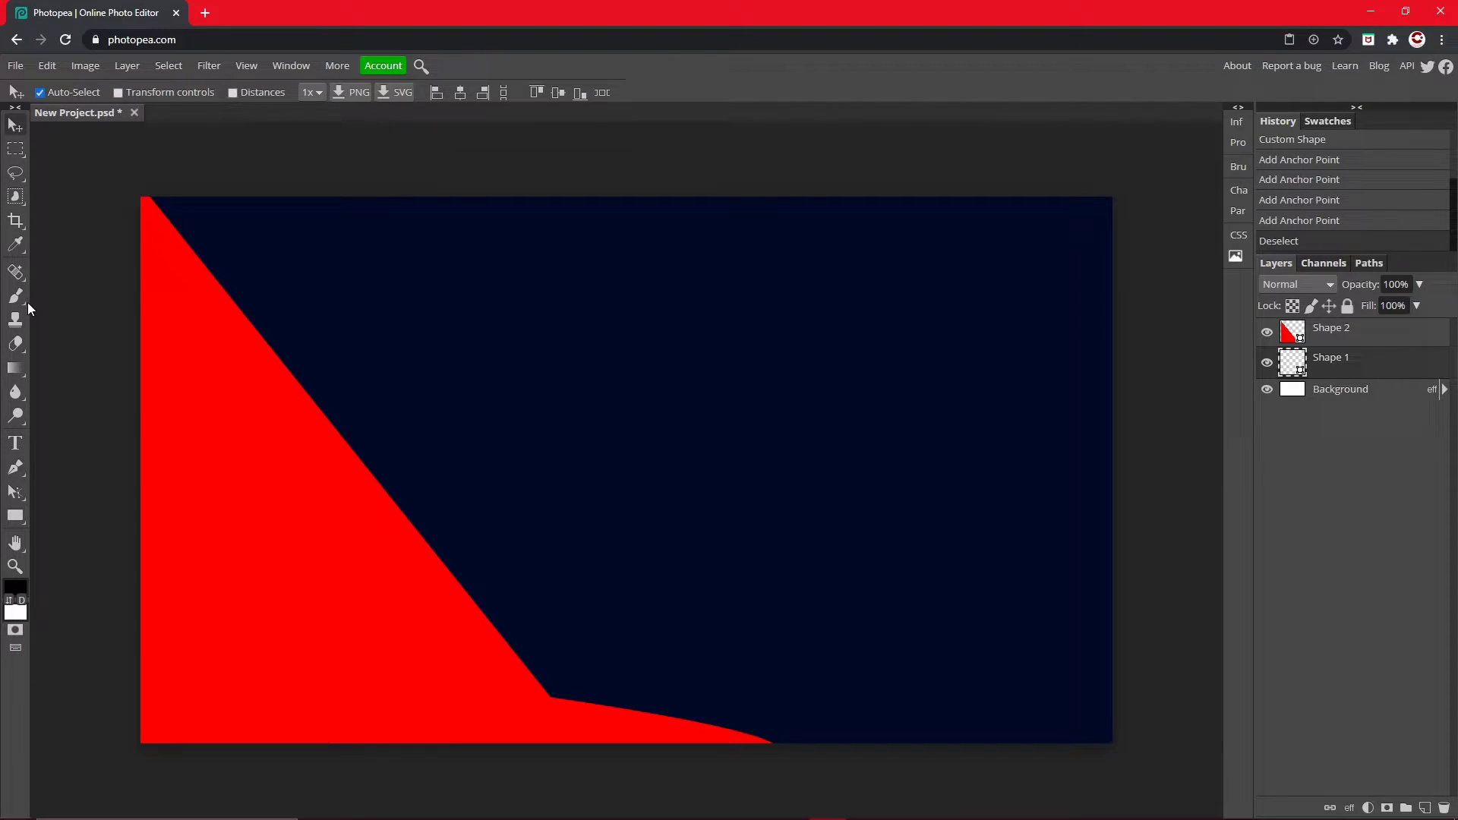
{"action": "left_click", "coordinate": [24, 470]}
{"action": "left_click", "coordinate": [741, 355]}
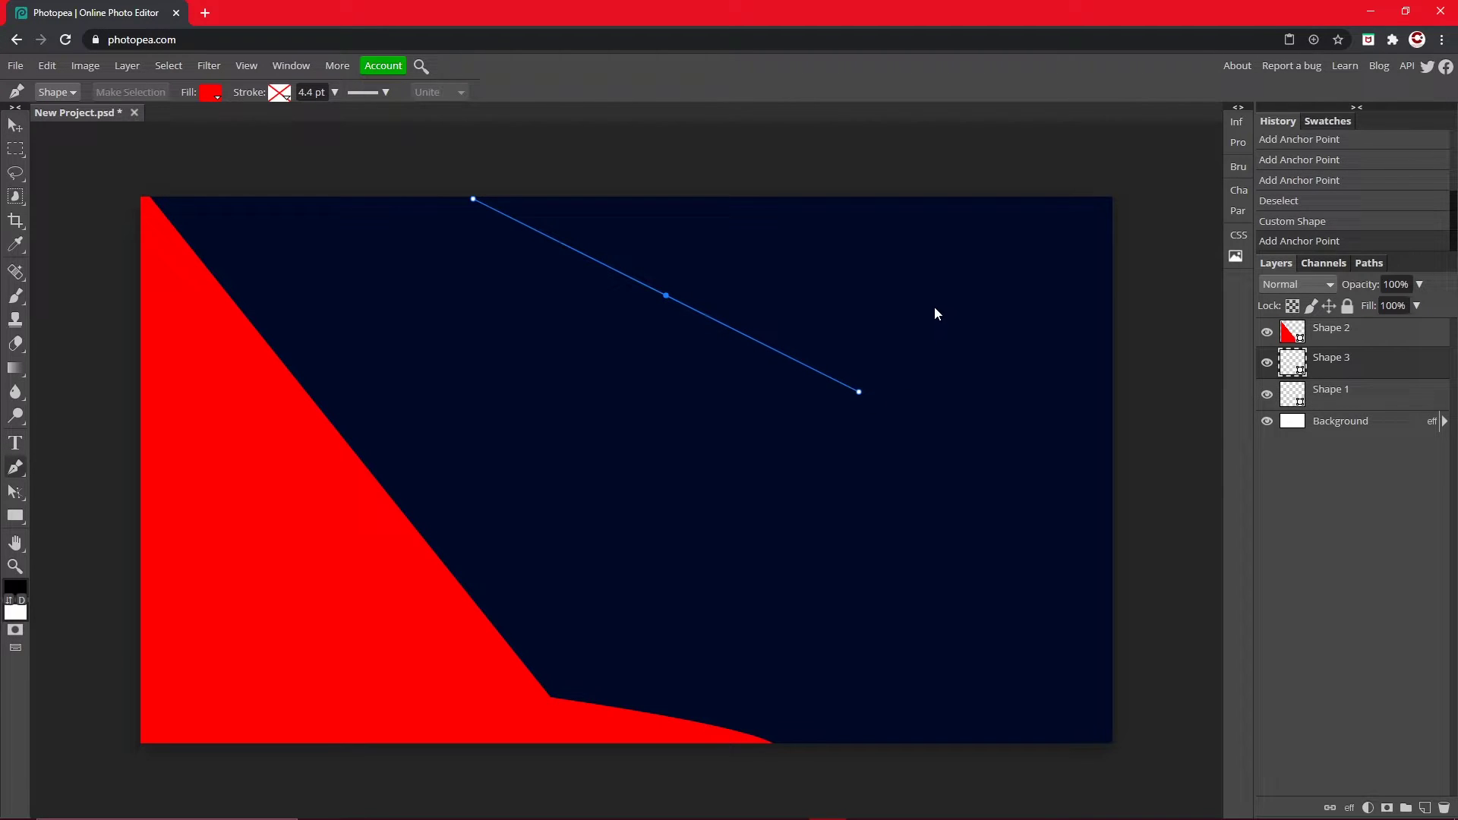
{"action": "key", "text": "Escape"}
{"action": "left_click", "coordinate": [605, 271]}
{"action": "left_click", "coordinate": [968, 266]}
{"action": "left_click", "coordinate": [1048, 475]}
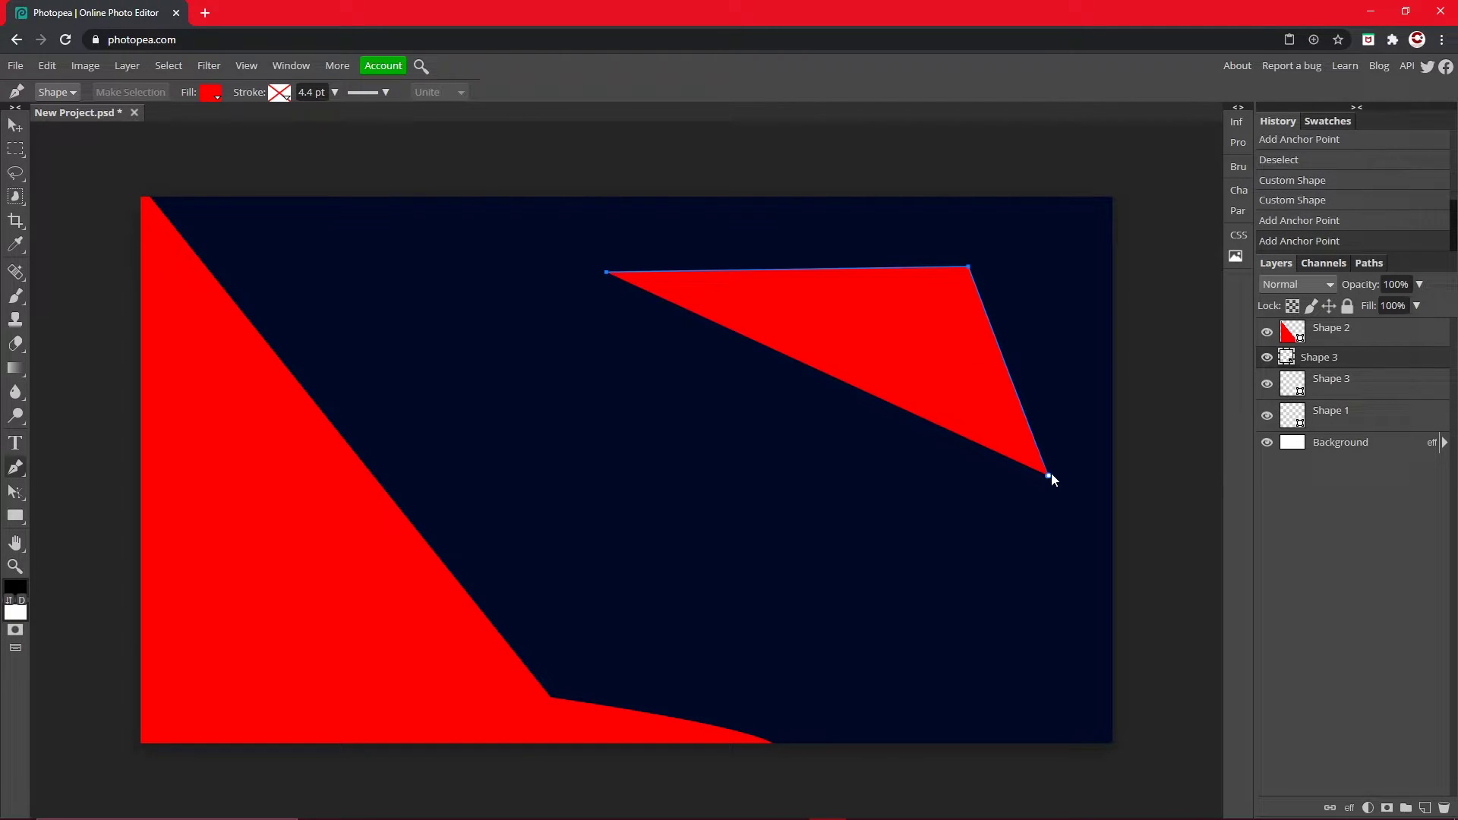
{"action": "left_click_drag", "start_coordinate": [613, 278], "coordinate": [559, 133]}
{"action": "key", "text": "ctrl+z"}
{"action": "left_click_drag", "start_coordinate": [674, 382], "coordinate": [576, 578]}
{"action": "key", "text": "ctrl+z"}
{"action": "key", "text": "ctrl+z"}
{"action": "key", "text": "ctrl+z"}
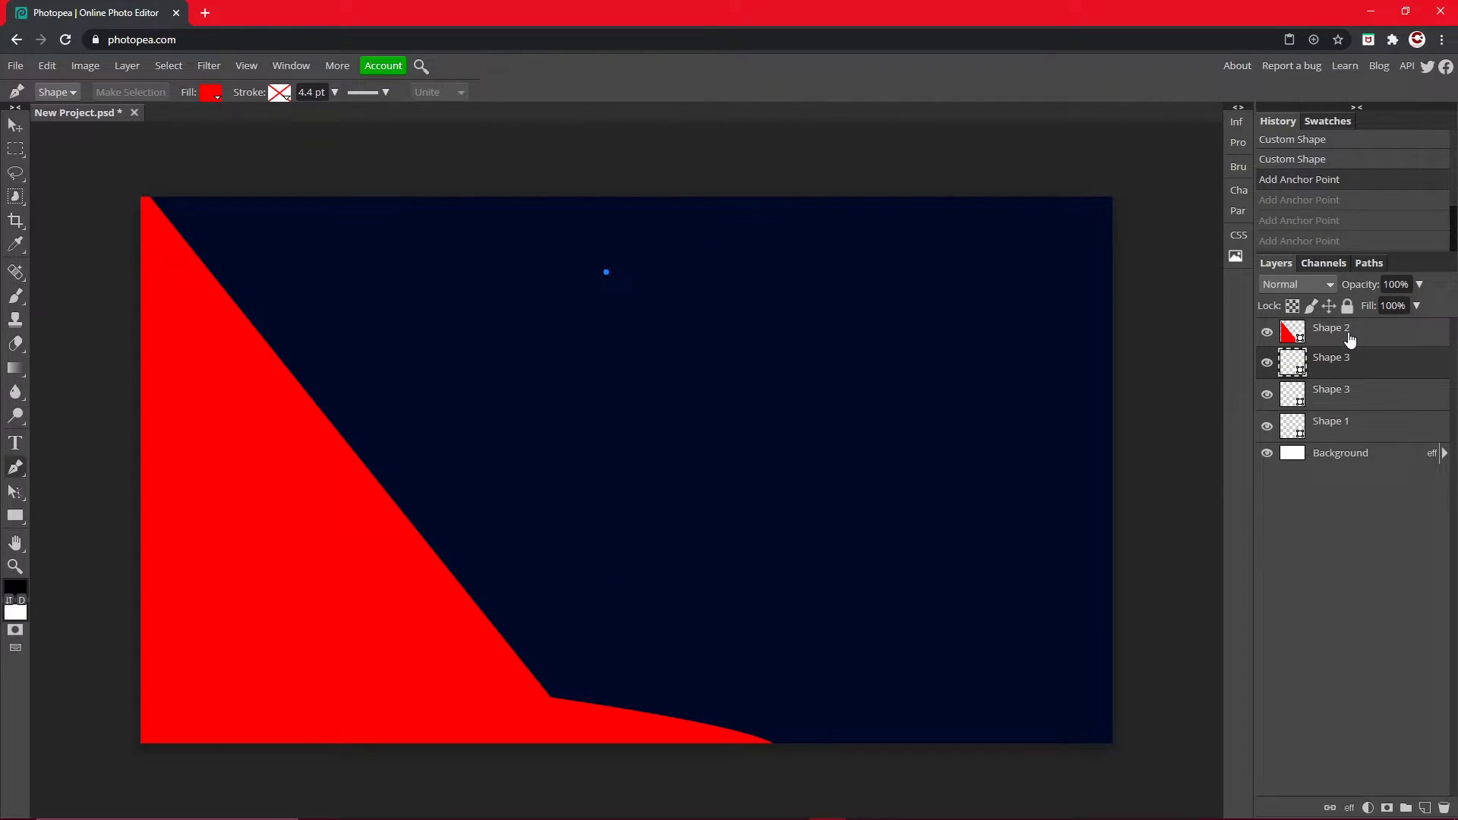
{"action": "left_click", "coordinate": [1349, 391]}
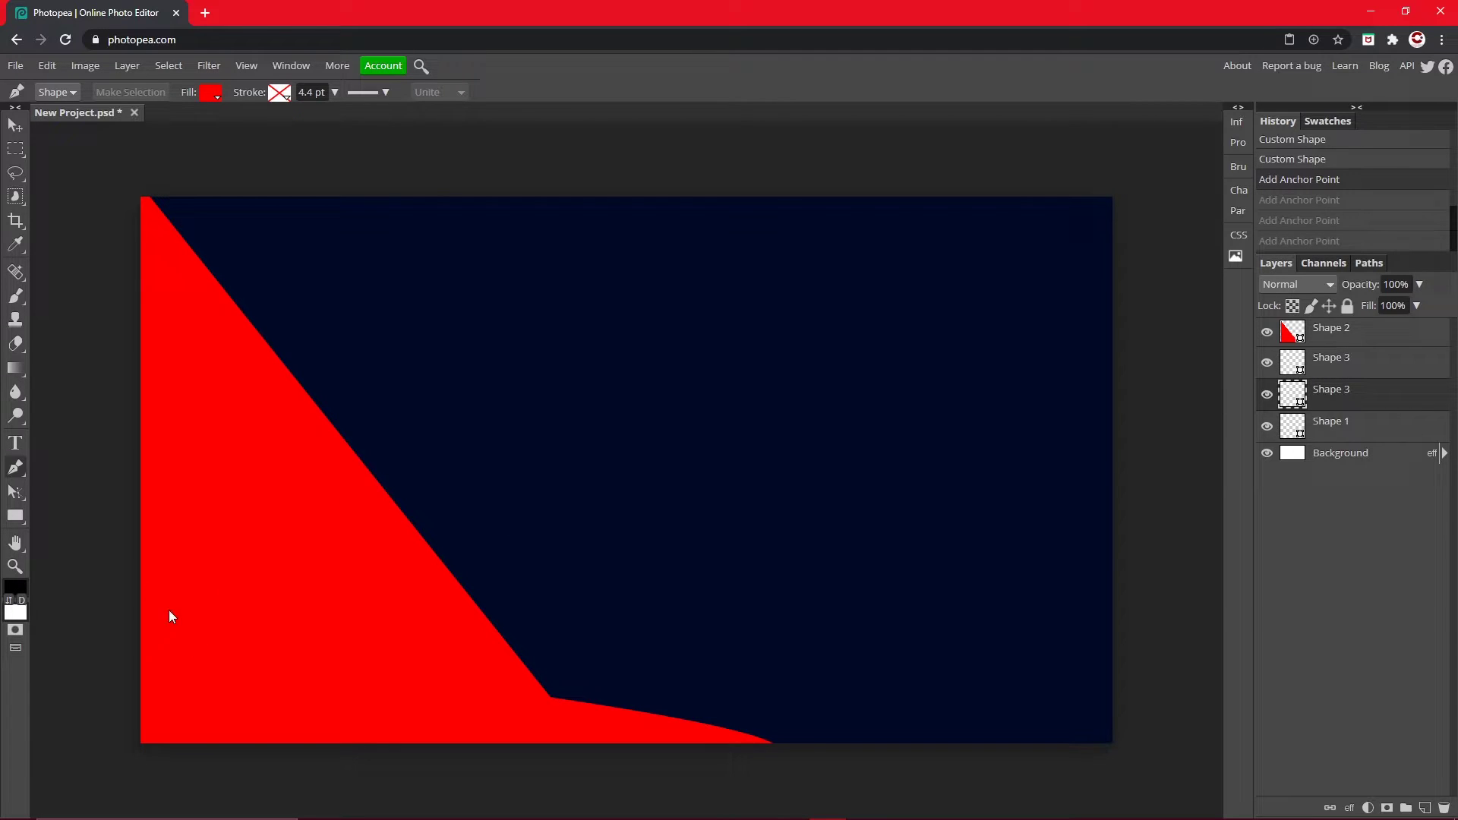
Start a CAMBIT text box near the canvas centre and make its text white.
{"action": "key", "text": "t"}
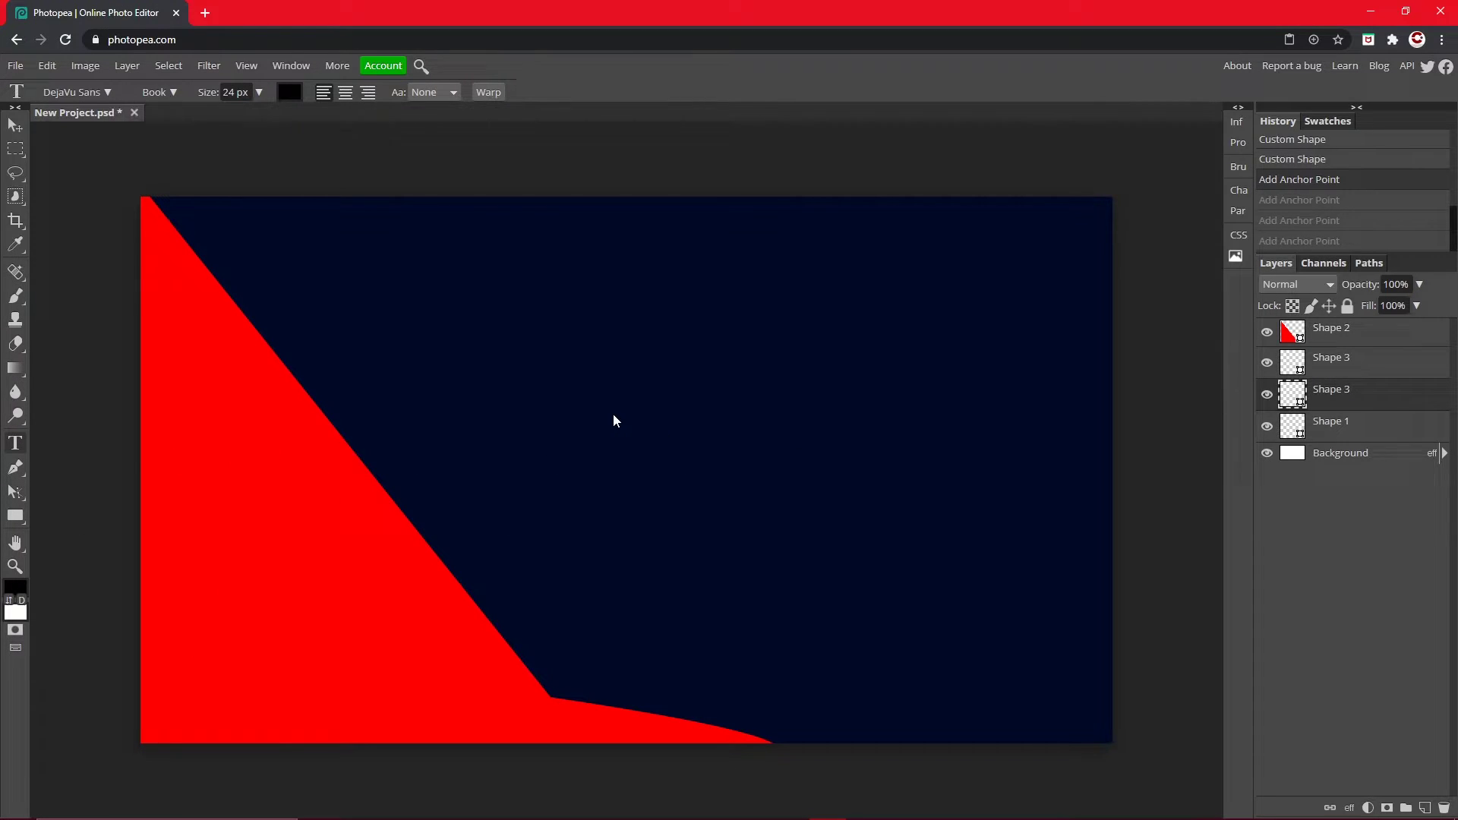
{"action": "left_click", "coordinate": [613, 414]}
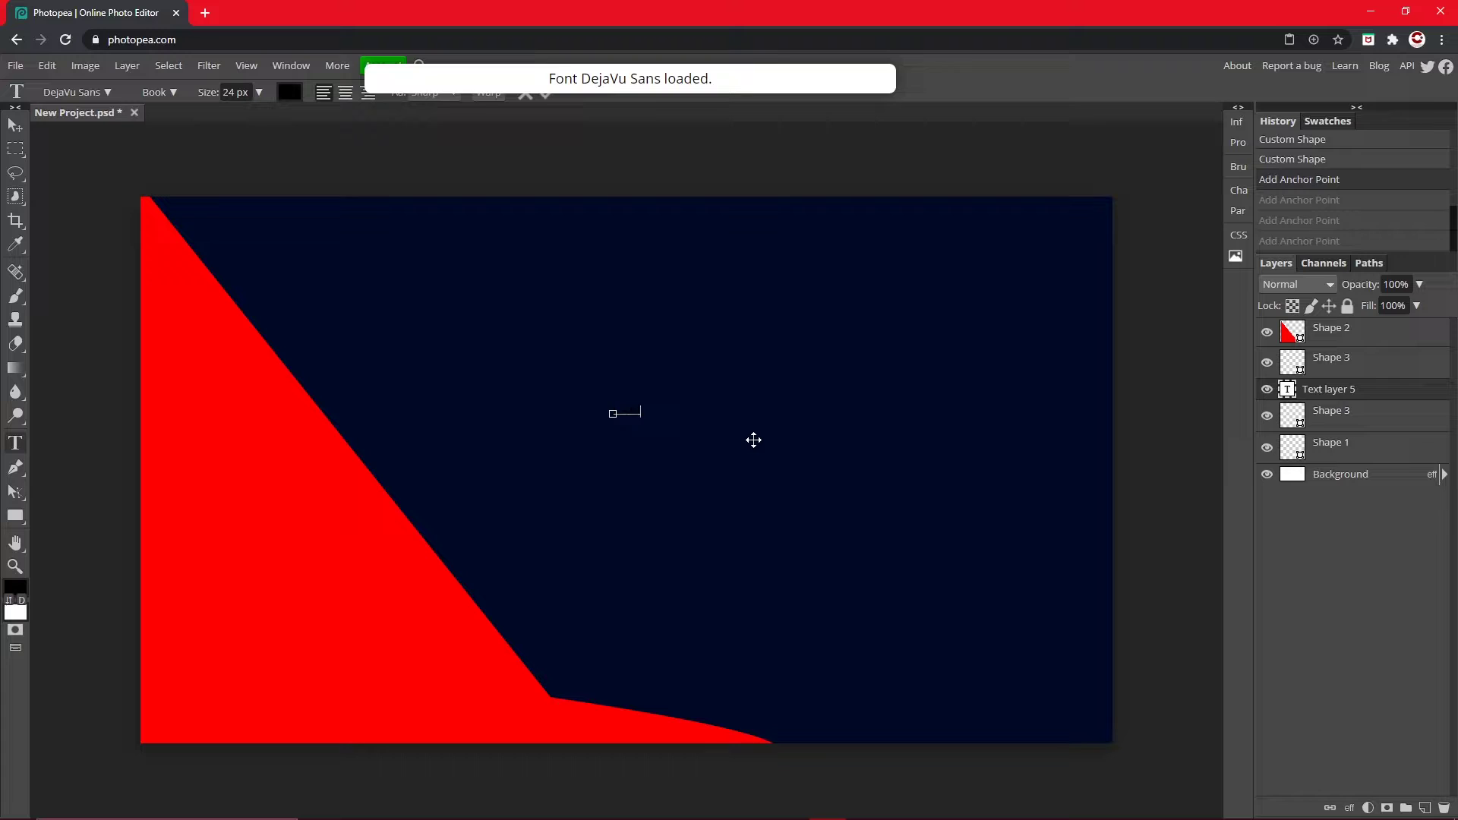
{"action": "key", "text": "ctrl+a"}
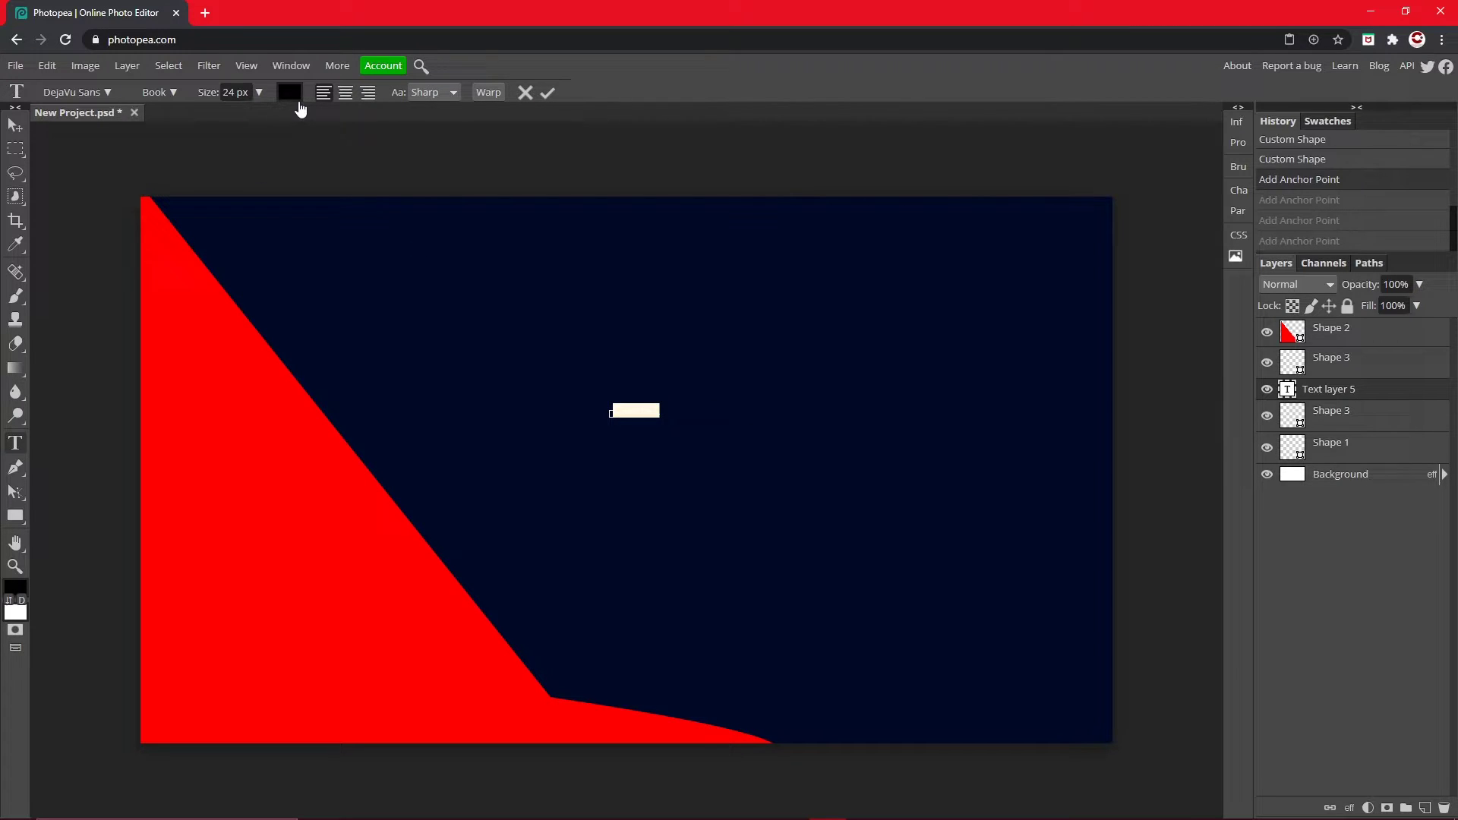
{"action": "left_click", "coordinate": [290, 92]}
{"action": "left_click_drag", "start_coordinate": [467, 434], "coordinate": [185, 253]}
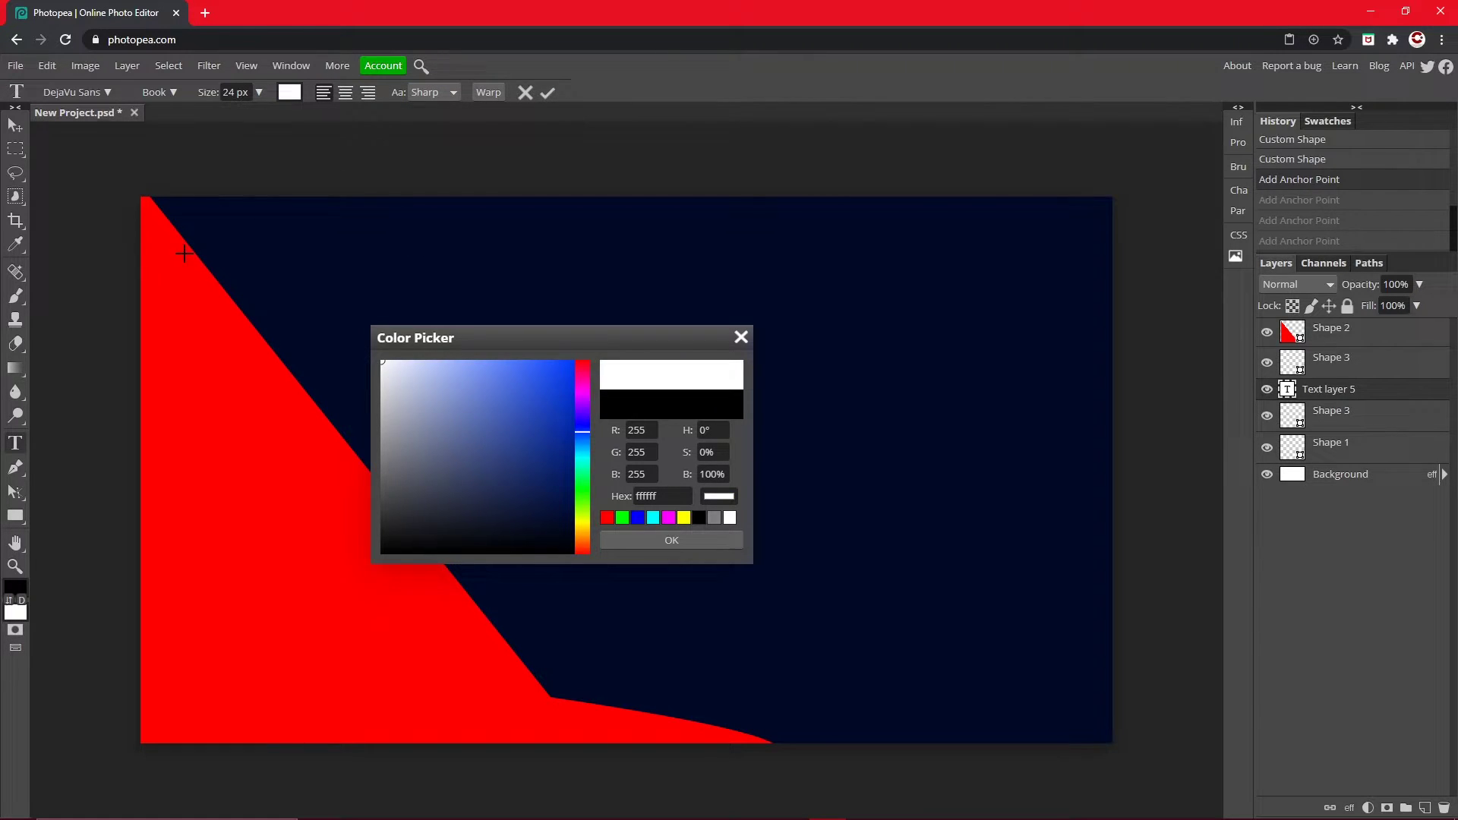
{"action": "left_click", "coordinate": [681, 546]}
Set the title text to 200 px in LEMON MILK Bold.
{"action": "left_click", "coordinate": [259, 93]}
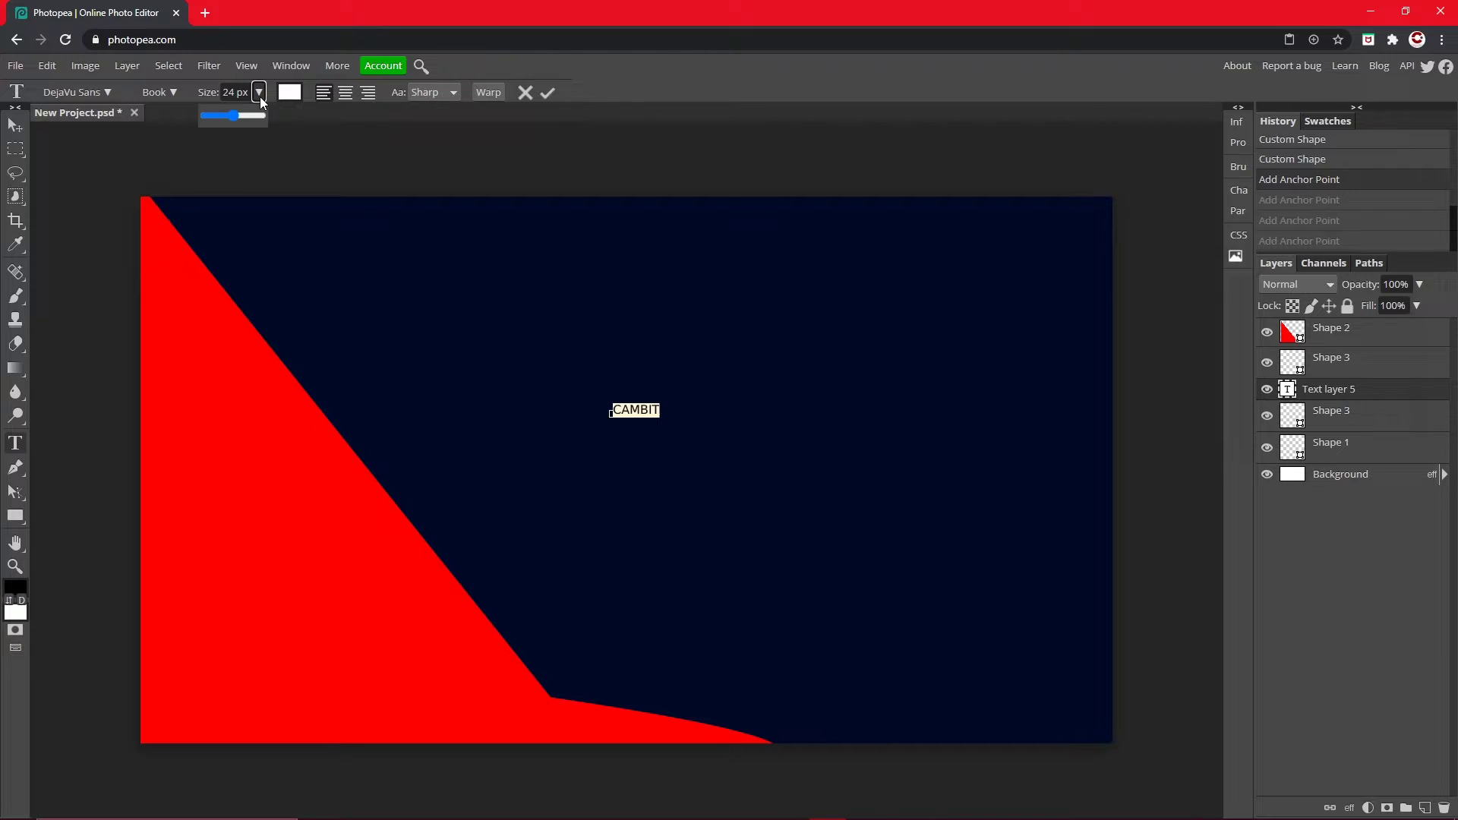
{"action": "left_click", "coordinate": [230, 92]}
{"action": "key", "text": "BackSpace"}
{"action": "type", "text": "0"}
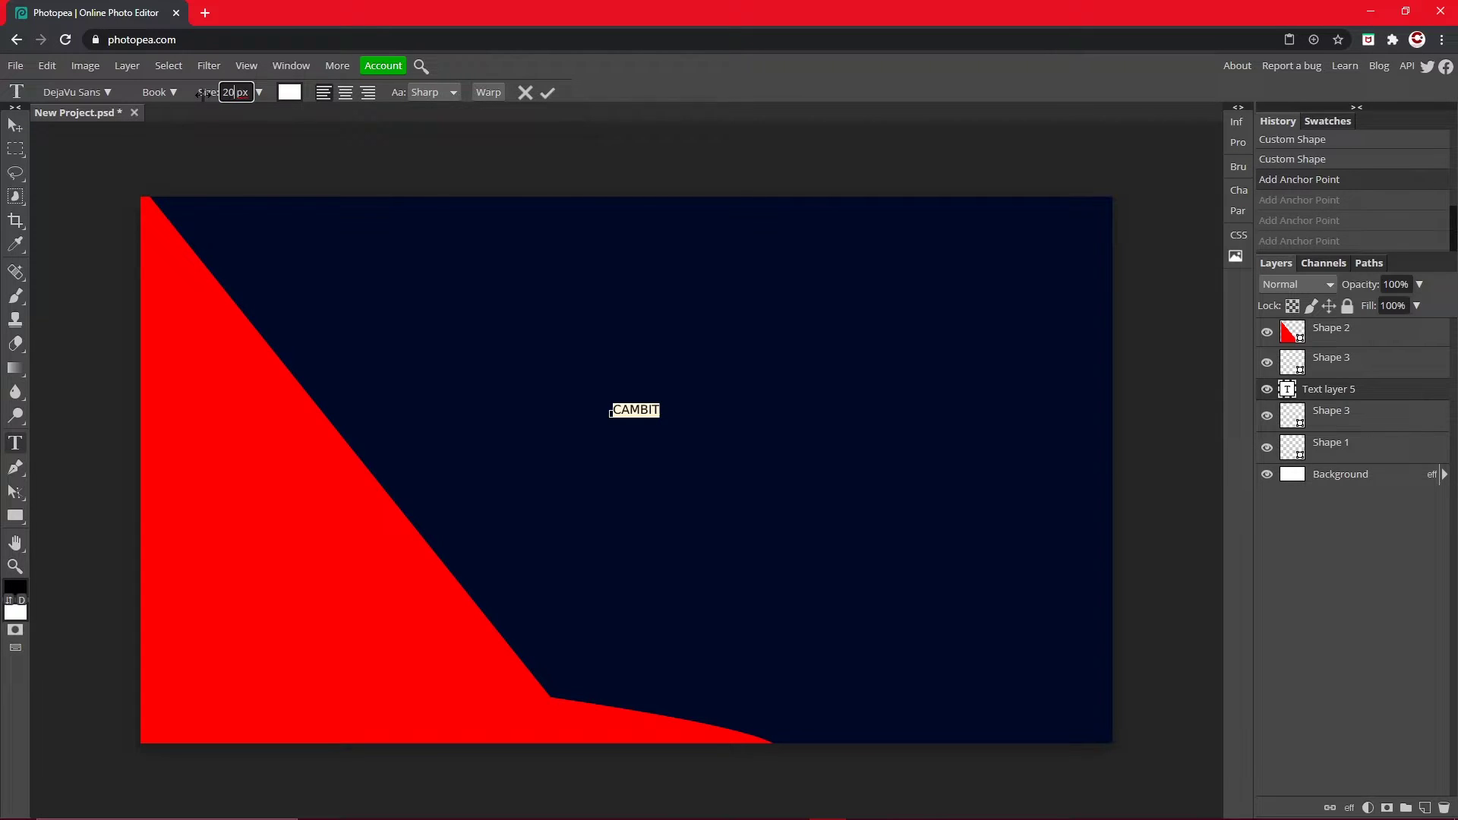
{"action": "type", "text": "0"}
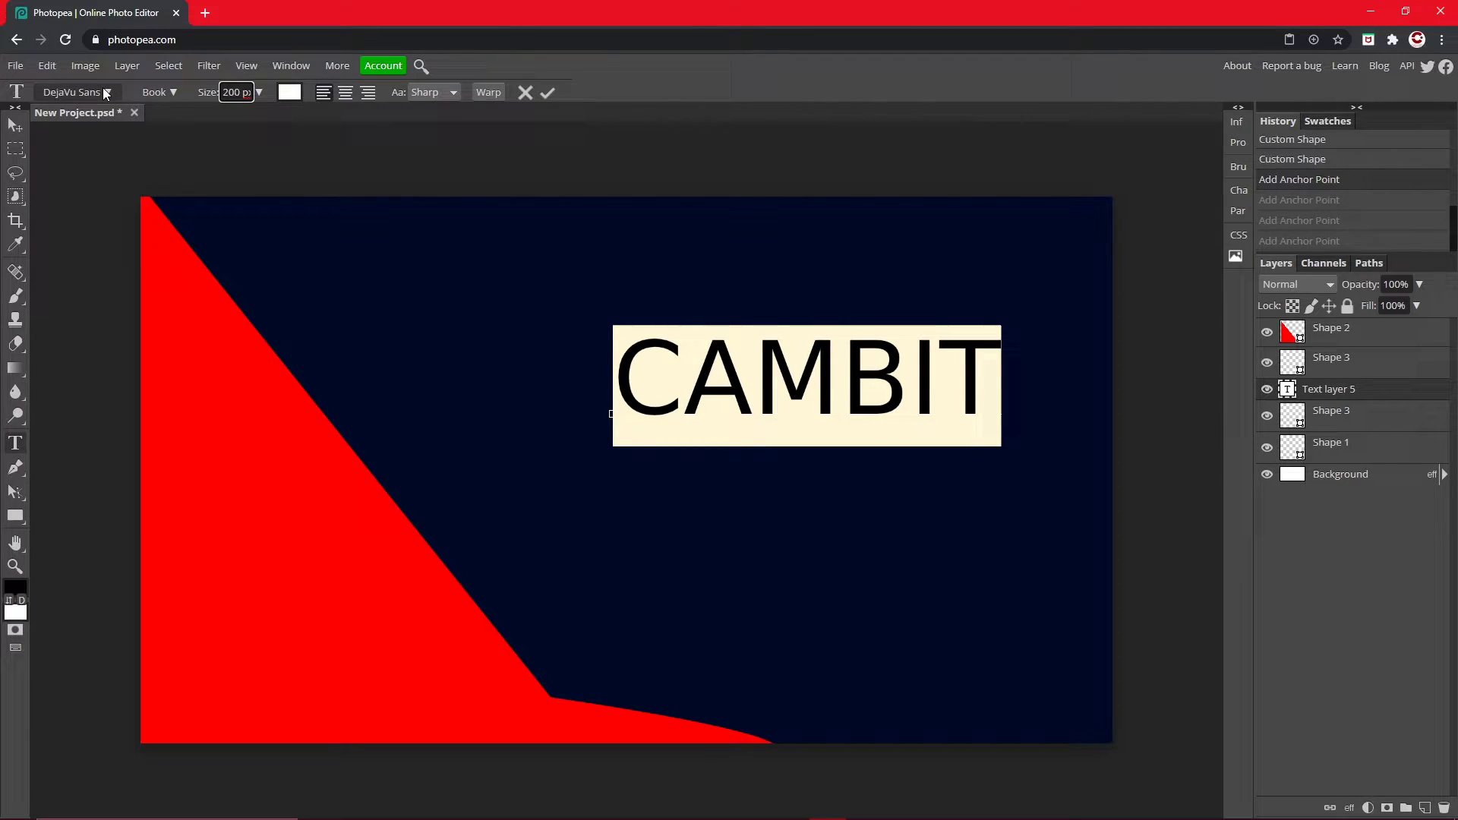
{"action": "left_click", "coordinate": [76, 92]}
{"action": "type", "text": "l"}
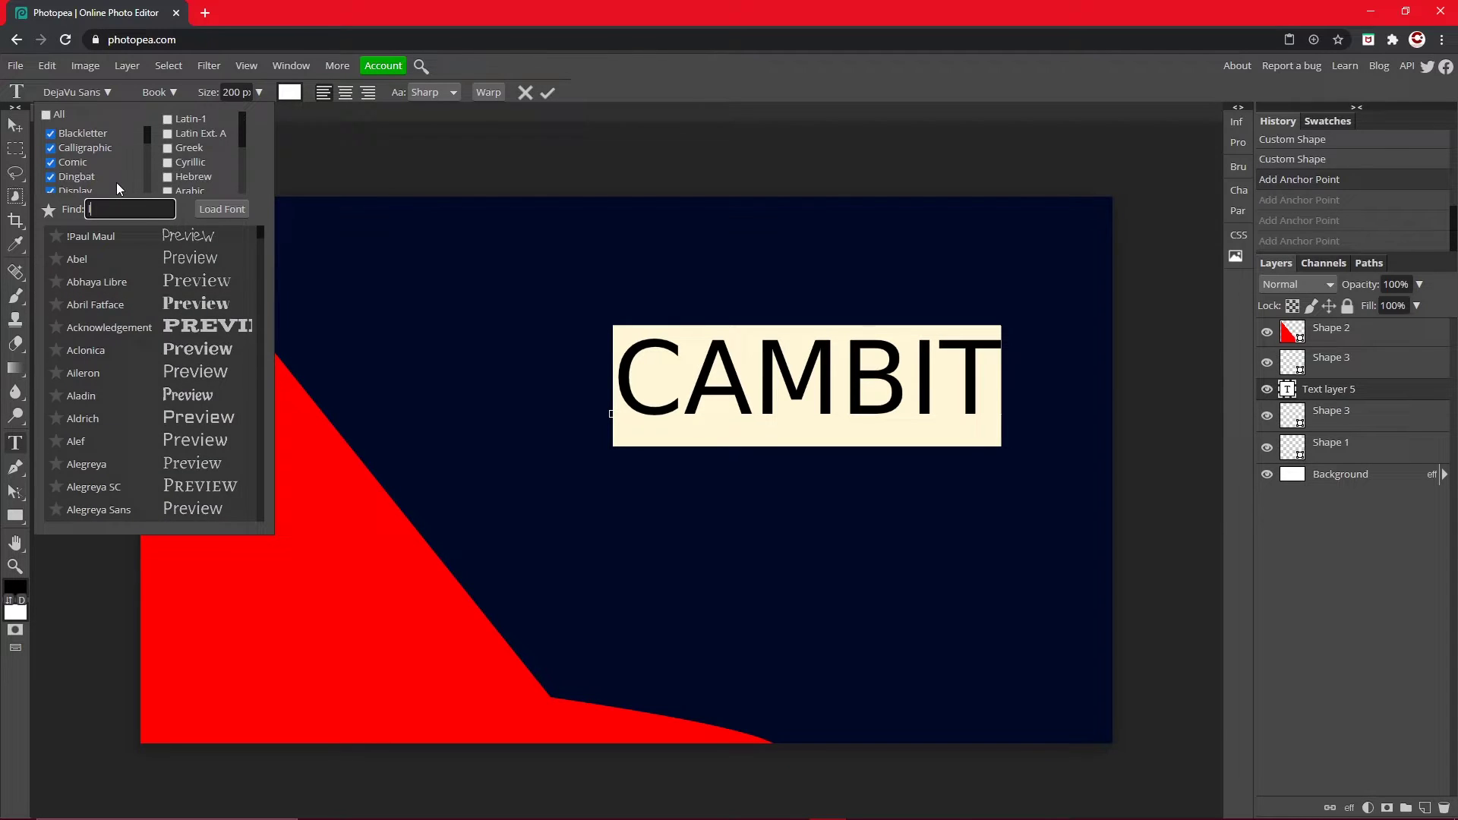
{"action": "type", "text": "em"}
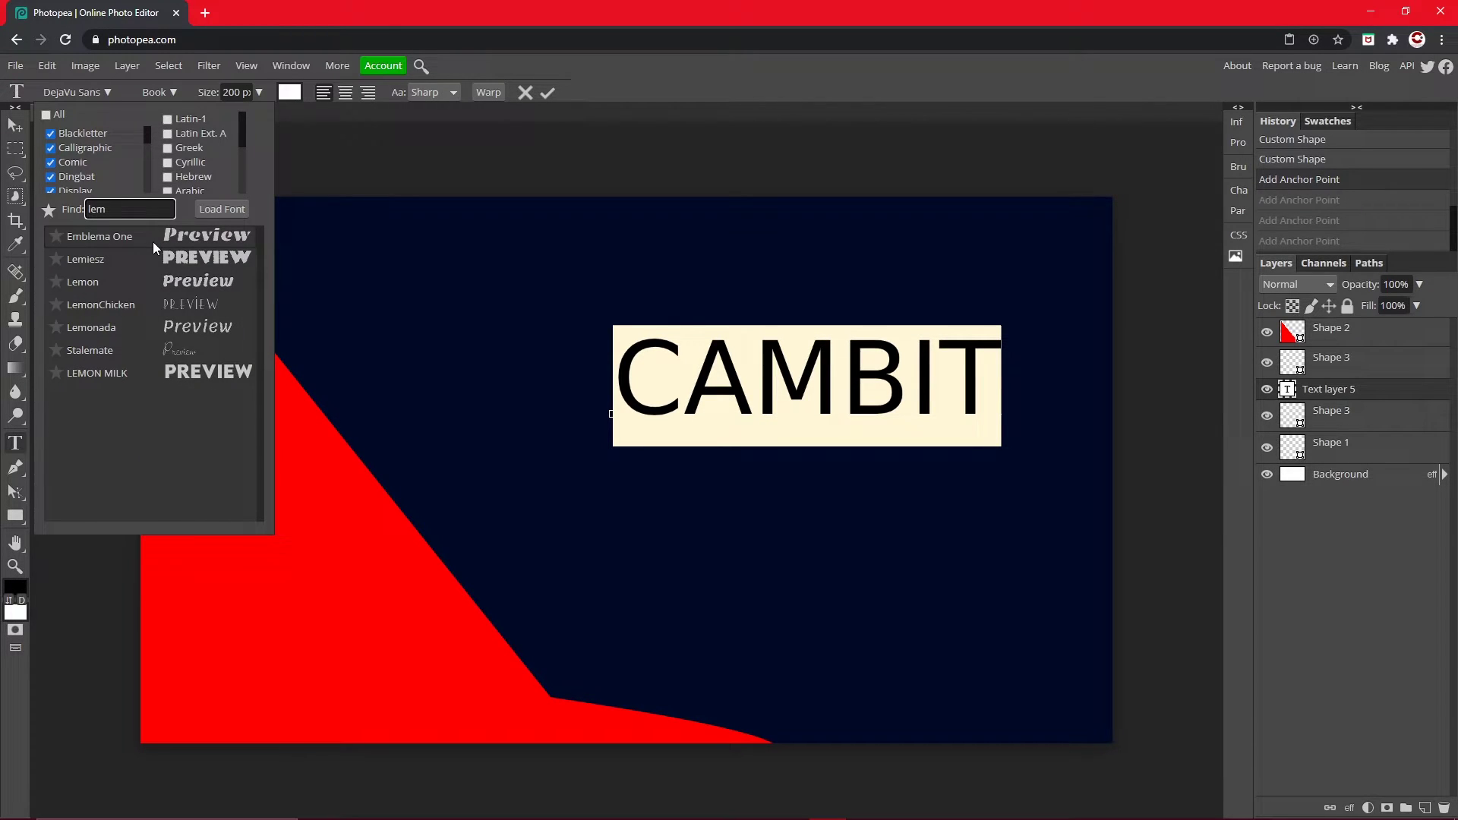
{"action": "left_click", "coordinate": [122, 371]}
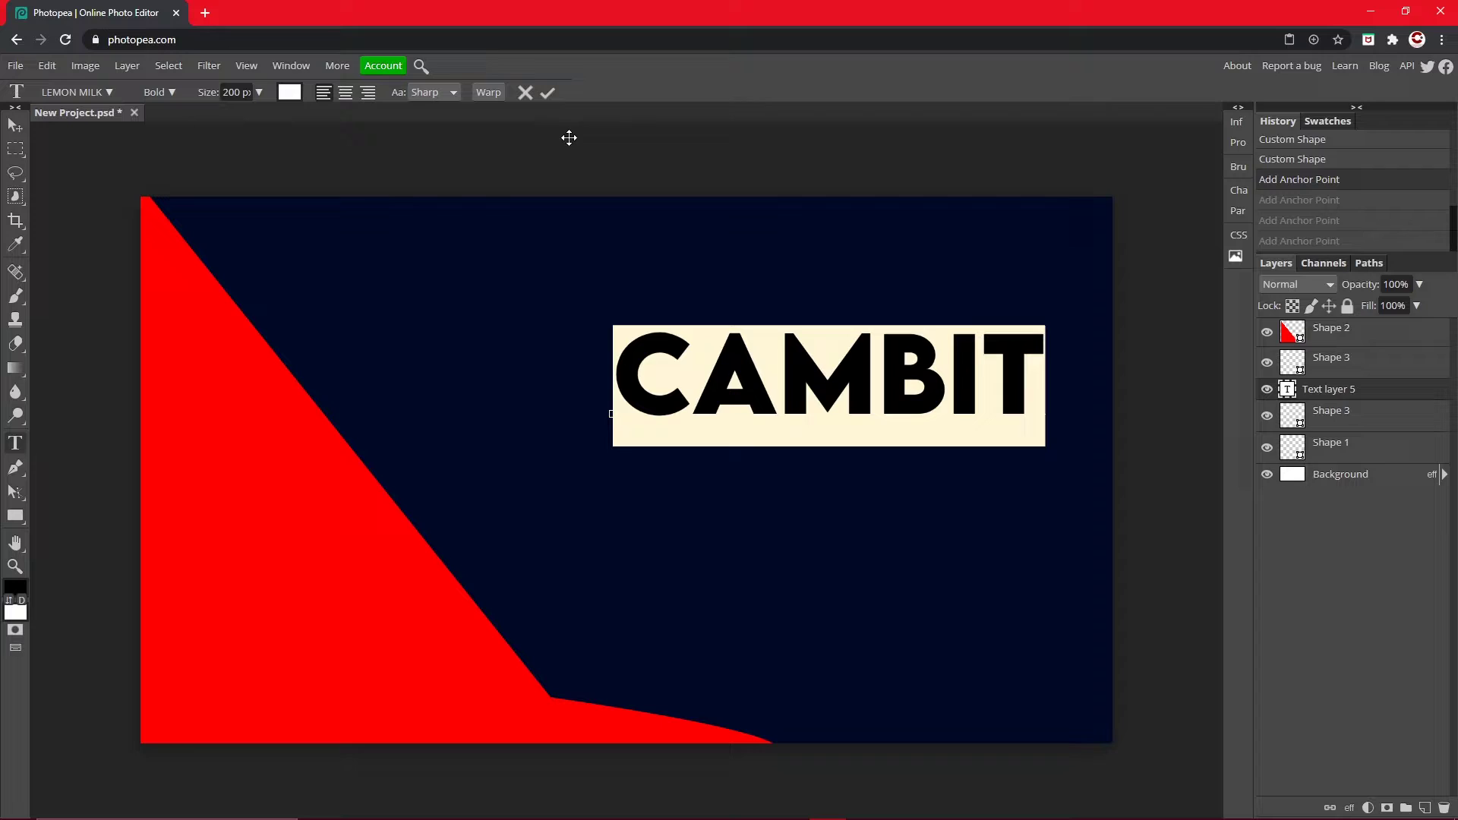
Commit the CAMBIT title and move it slightly left and down.
{"action": "left_click", "coordinate": [550, 94]}
{"action": "key", "text": "v"}
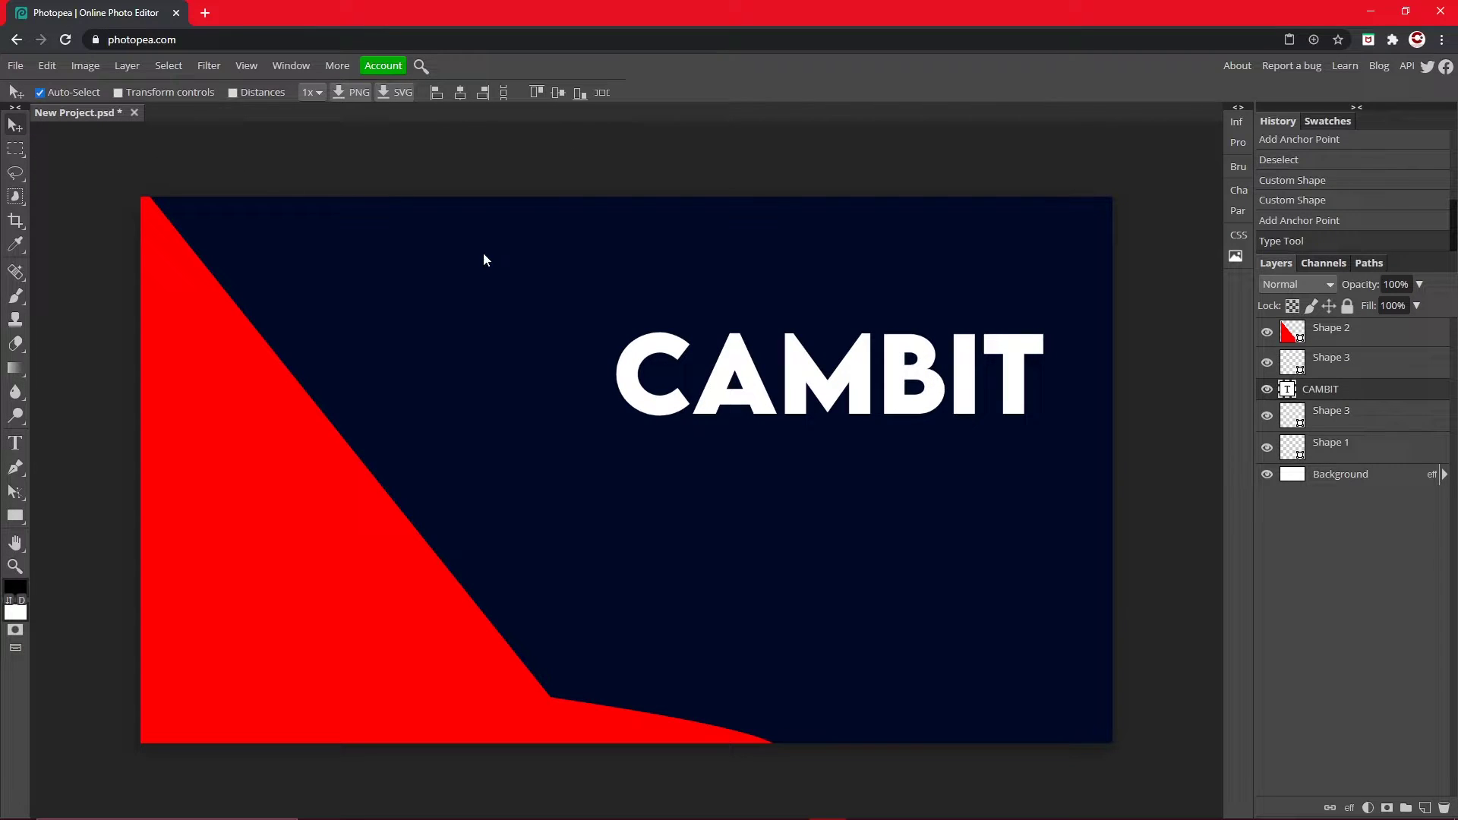
{"action": "left_click_drag", "start_coordinate": [793, 393], "coordinate": [726, 427]}
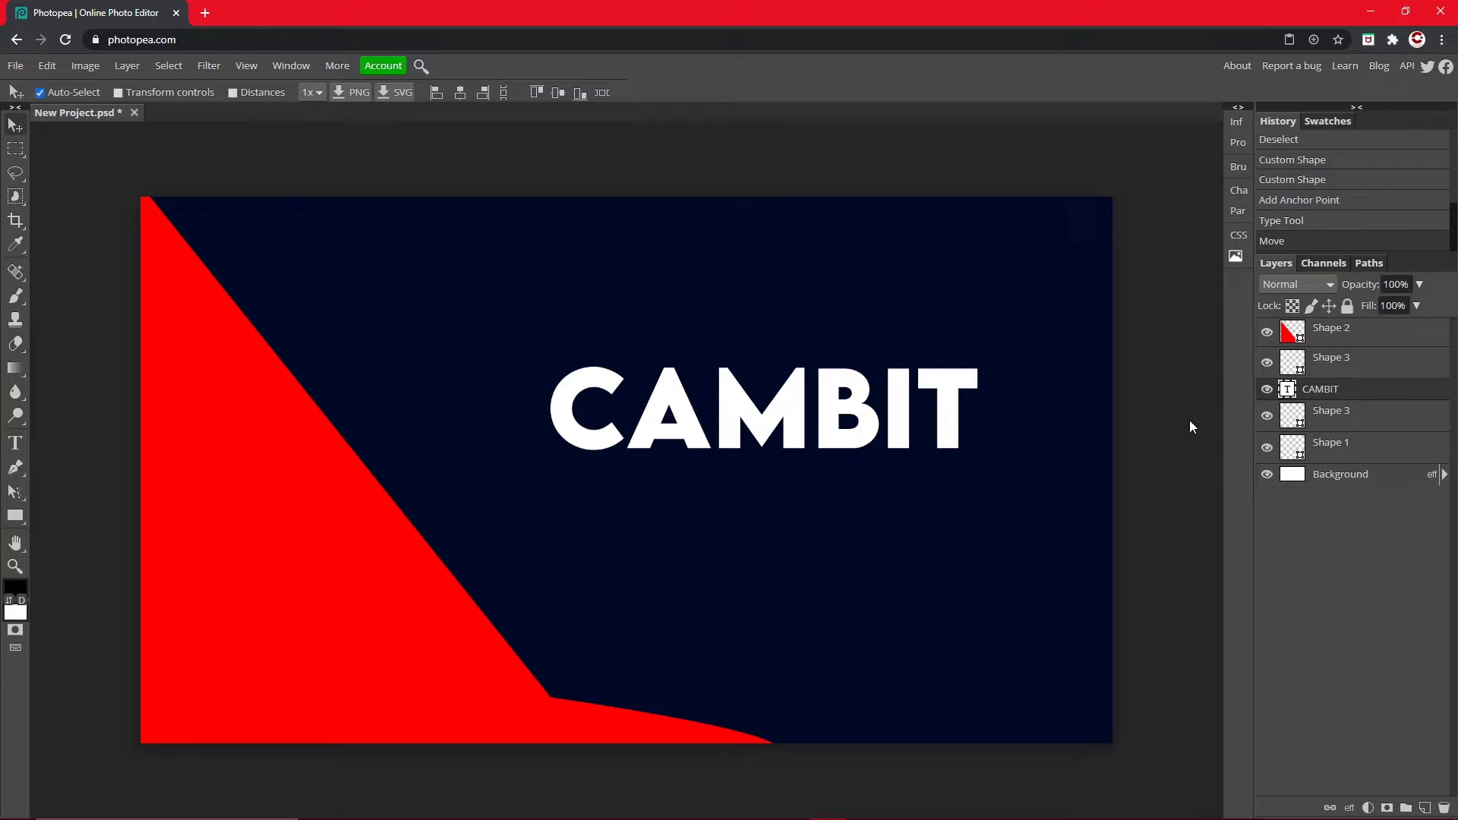
Duplicate the CAMBIT title, move the copy below it, and shrink it to 57 px.
{"action": "key", "text": "ctrl+j"}
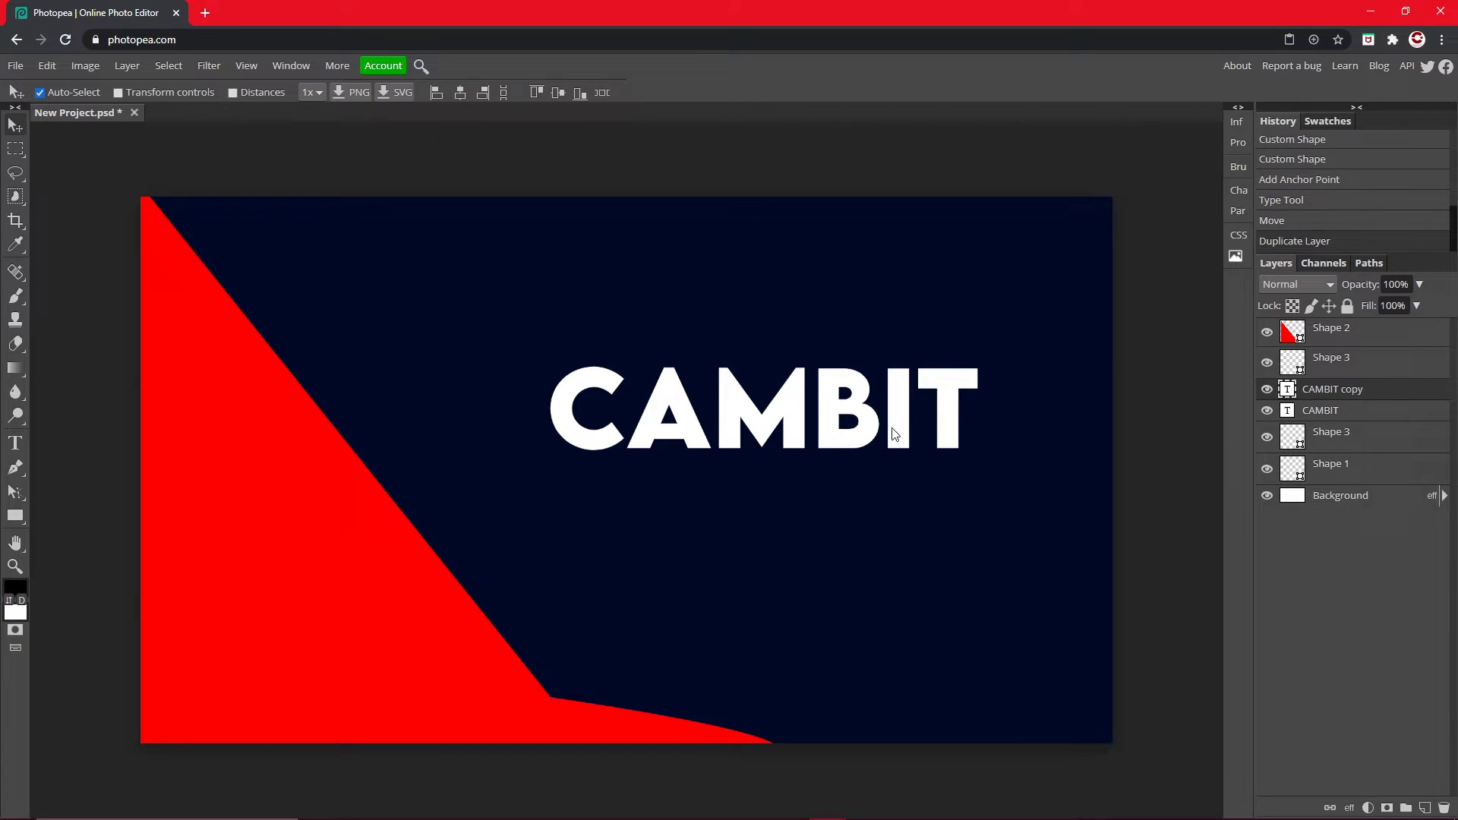
{"action": "left_click_drag", "start_coordinate": [769, 427], "coordinate": [770, 513]}
{"action": "double_click", "coordinate": [771, 513]}
{"action": "key", "text": "ctrl+a"}
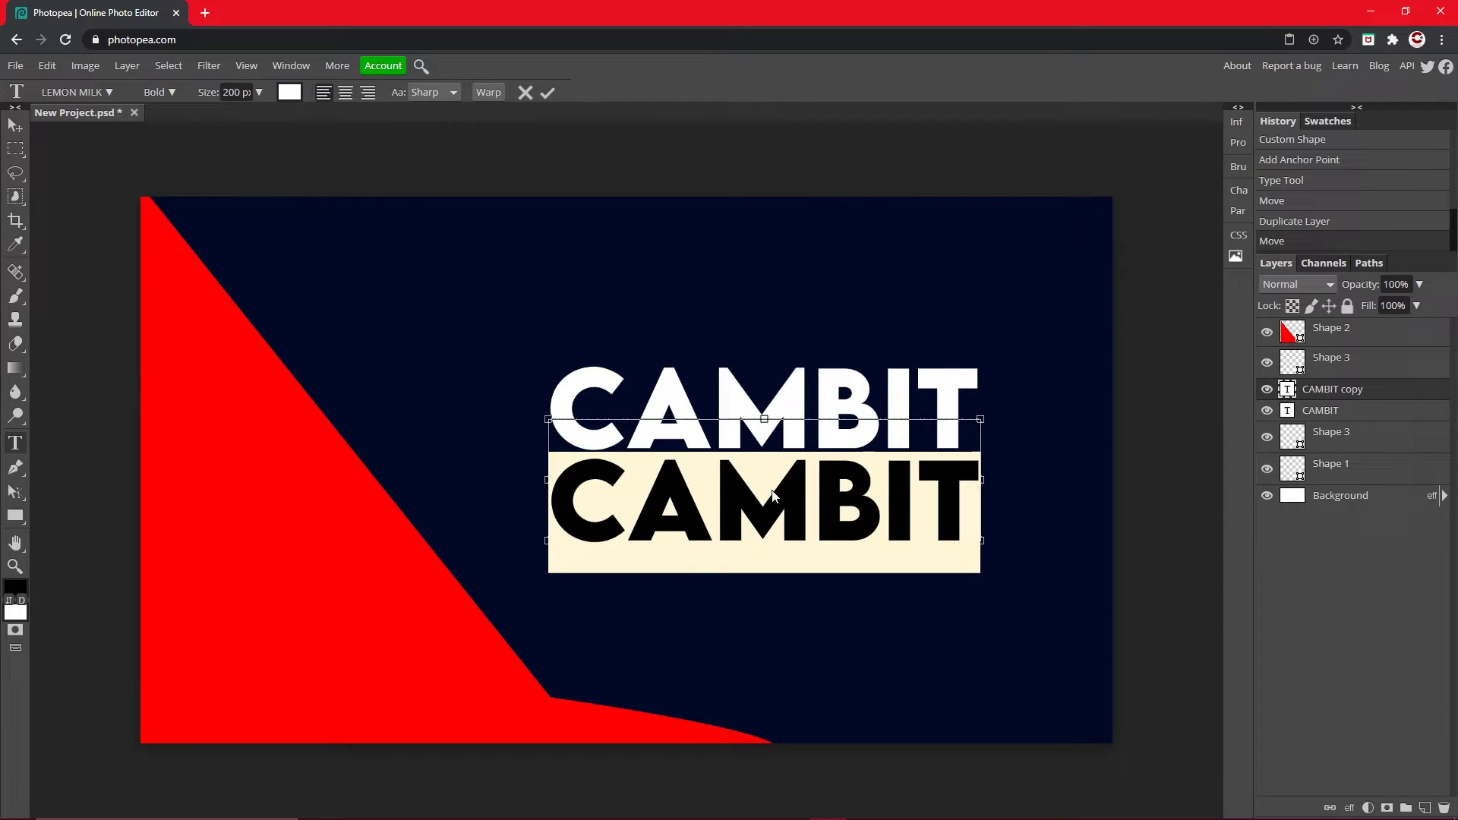
{"action": "left_click_drag", "start_coordinate": [259, 115], "coordinate": [244, 114]}
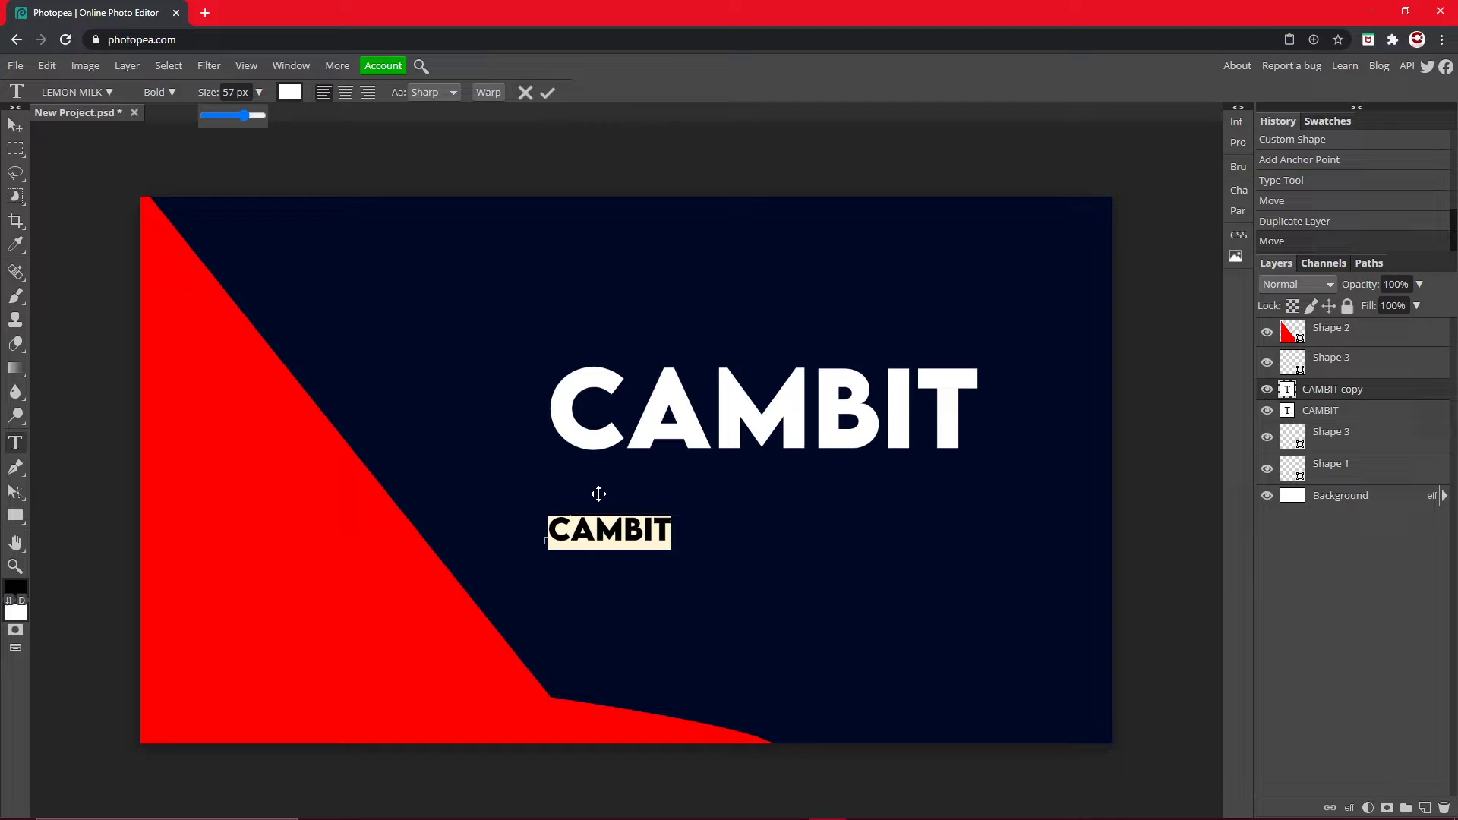
Replace the copied text with 'YOUTUBER/GRAPHIC DESIGNER' and commit it.
{"action": "left_click", "coordinate": [635, 528]}
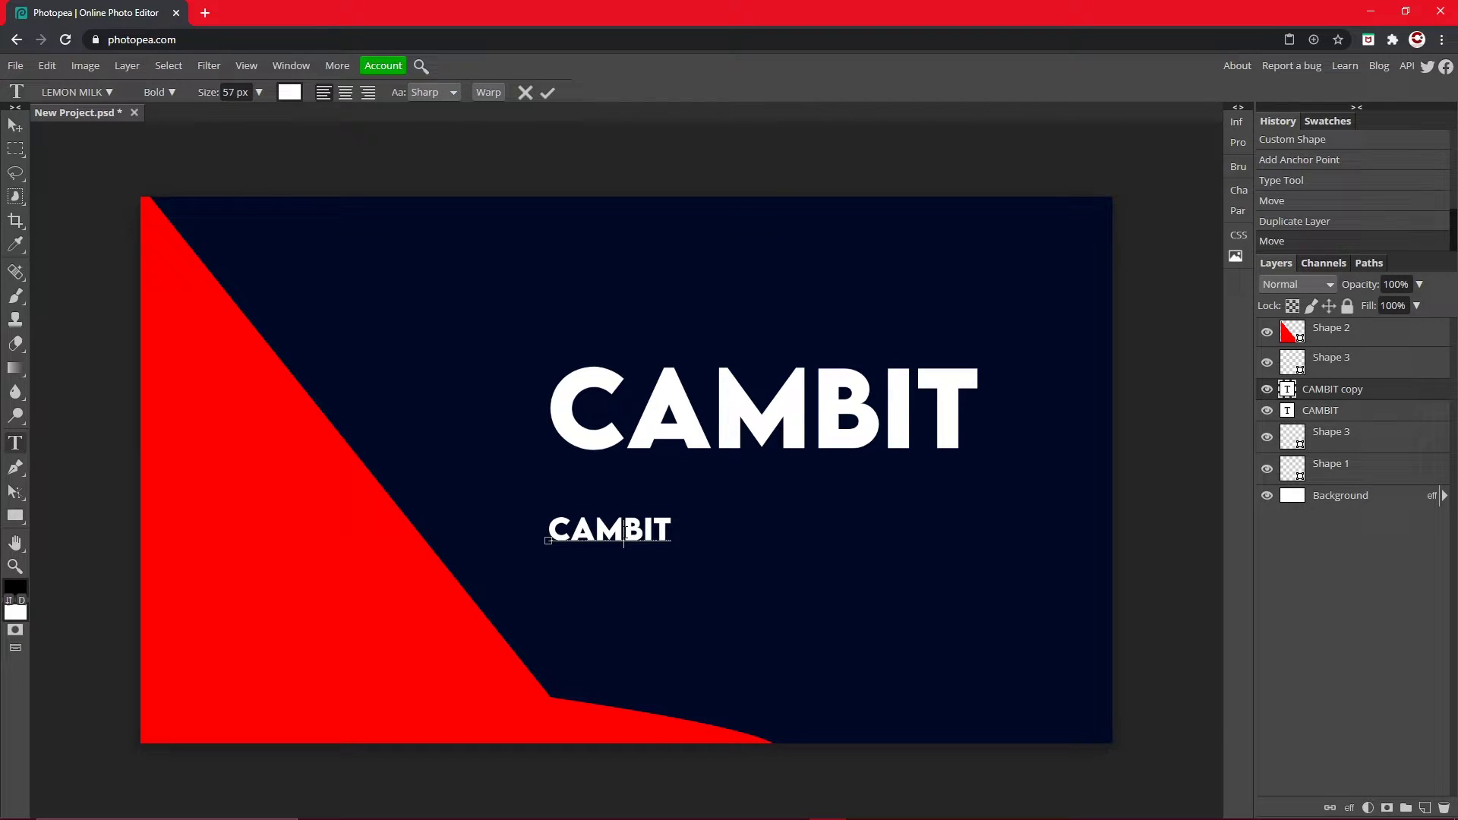
{"action": "key", "text": "ctrl+a"}
{"action": "type", "text": "YOUTUNB"}
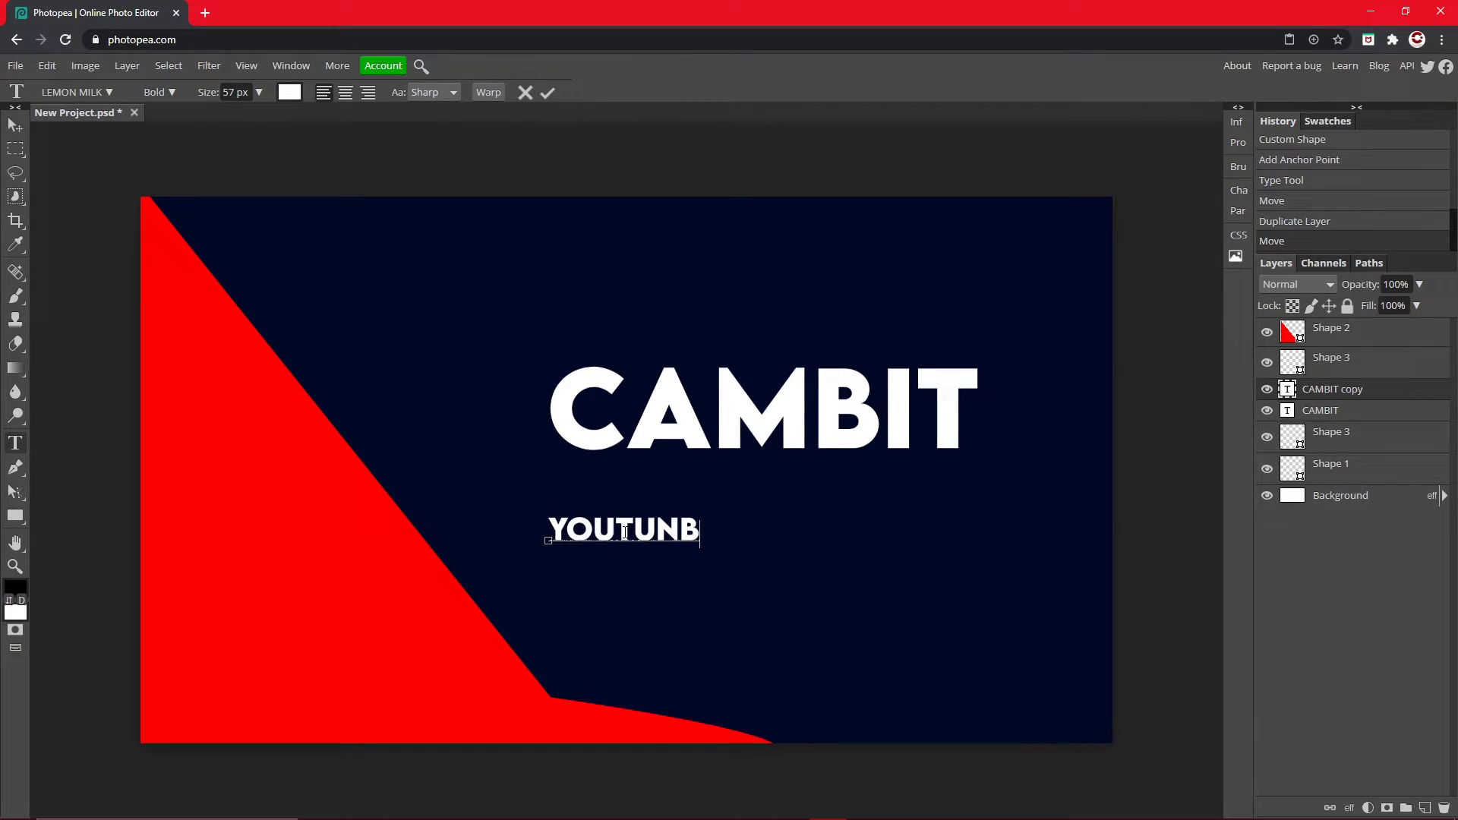
{"action": "key", "text": "BackSpace"}
{"action": "key", "text": "BackSpace"}
{"action": "type", "text": "BER/"}
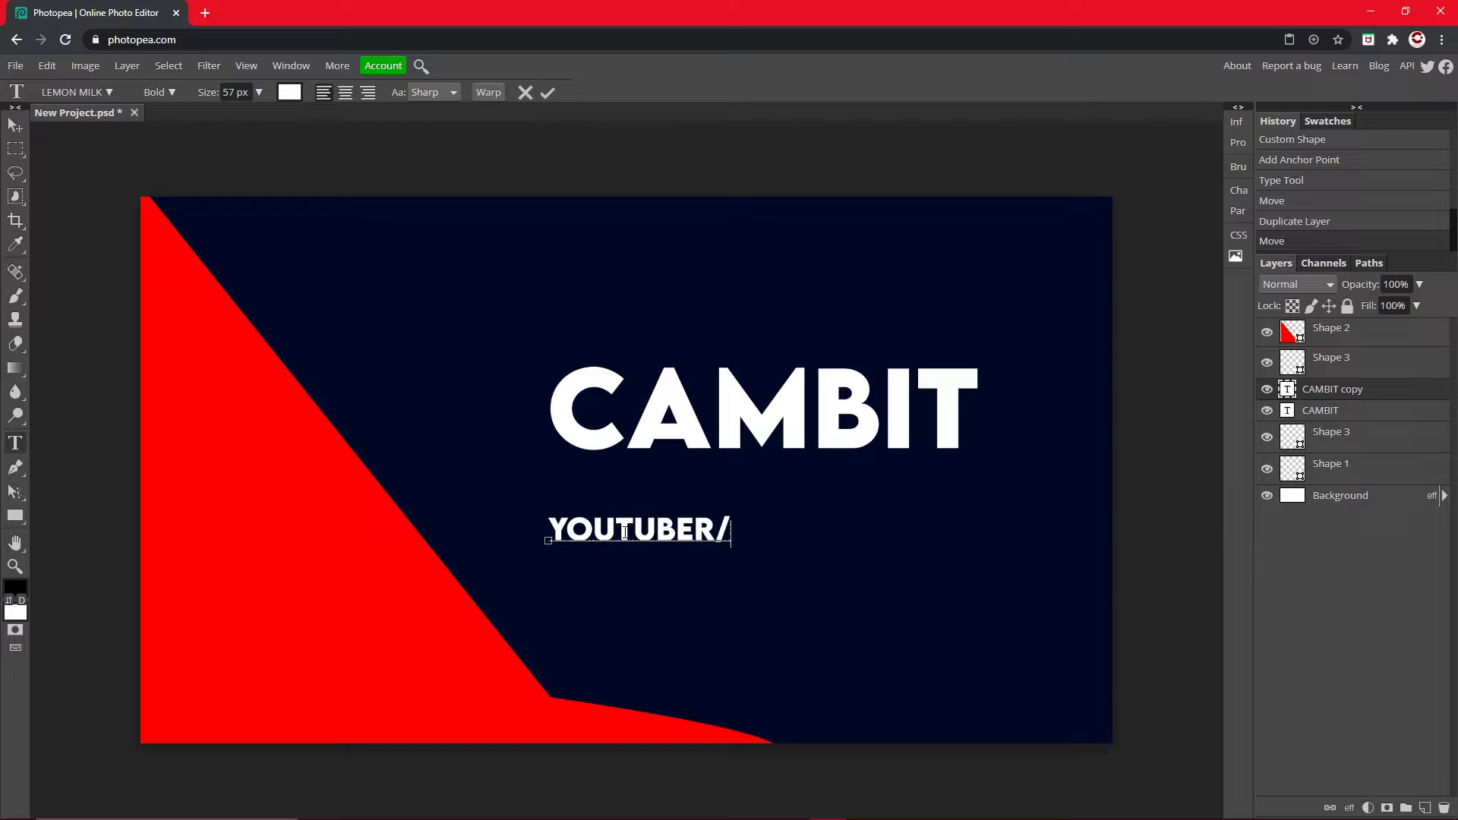
{"action": "type", "text": "GRAPHIC "}
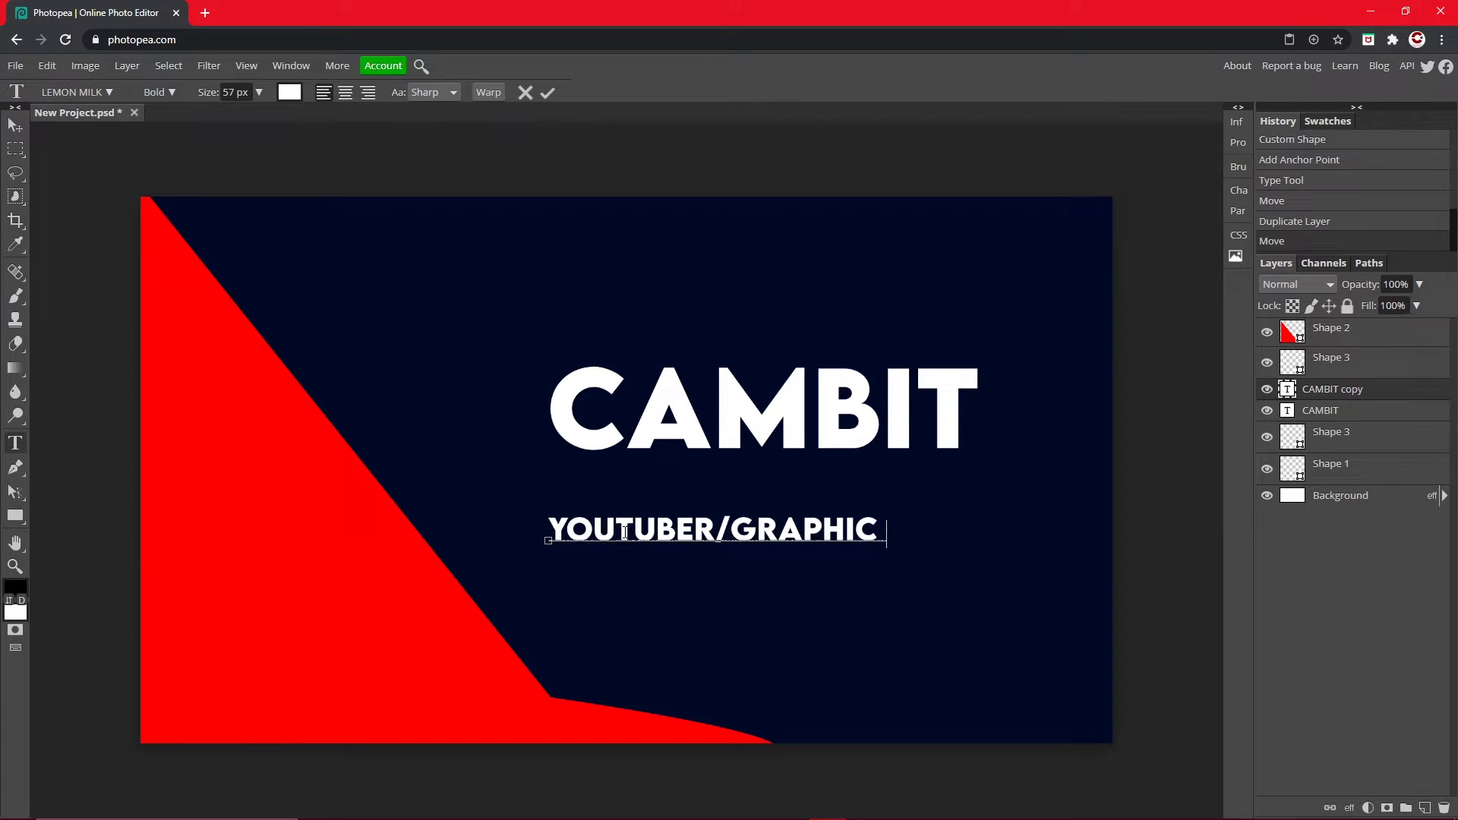
{"action": "type", "text": "DESIGNER"}
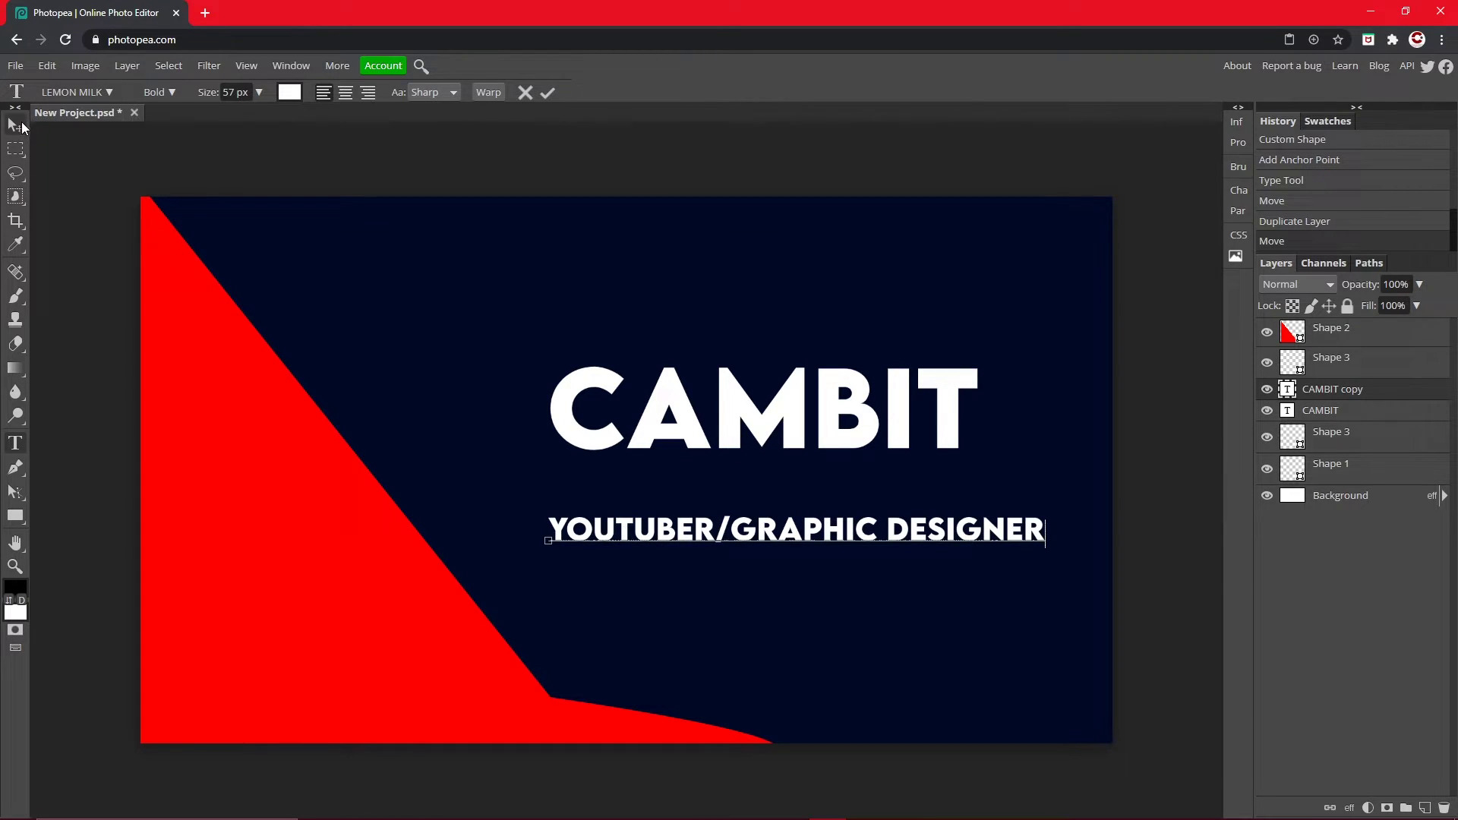
{"action": "left_click", "coordinate": [15, 124]}
Shrink the subtitle from 57 px to 43 px and switch to the Move tool.
{"action": "double_click", "coordinate": [614, 533]}
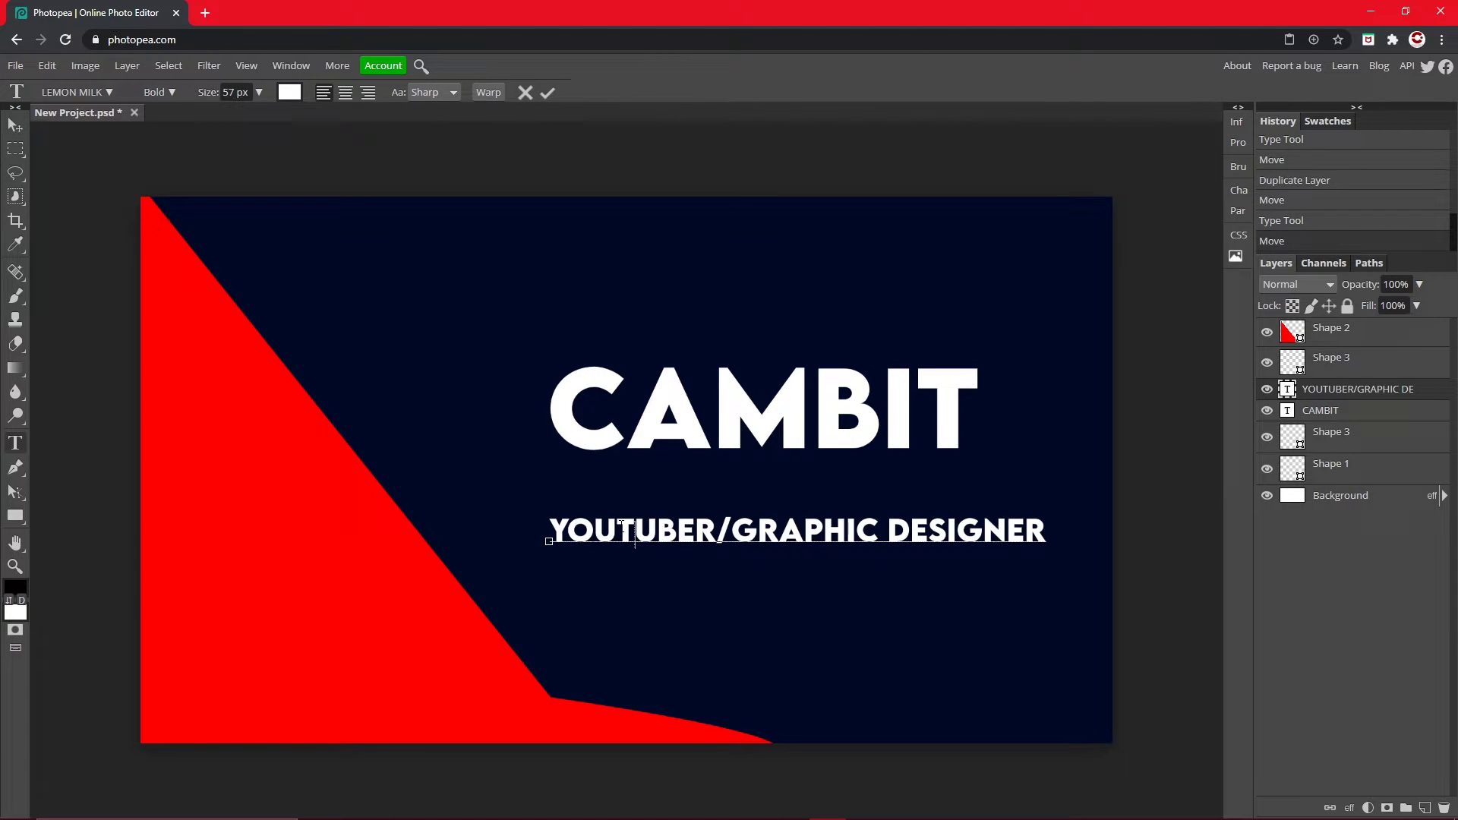
{"action": "key", "text": "ctrl+a"}
{"action": "left_click", "coordinate": [259, 91]}
{"action": "left_click_drag", "start_coordinate": [248, 115], "coordinate": [240, 116]}
{"action": "left_click", "coordinate": [15, 125]}
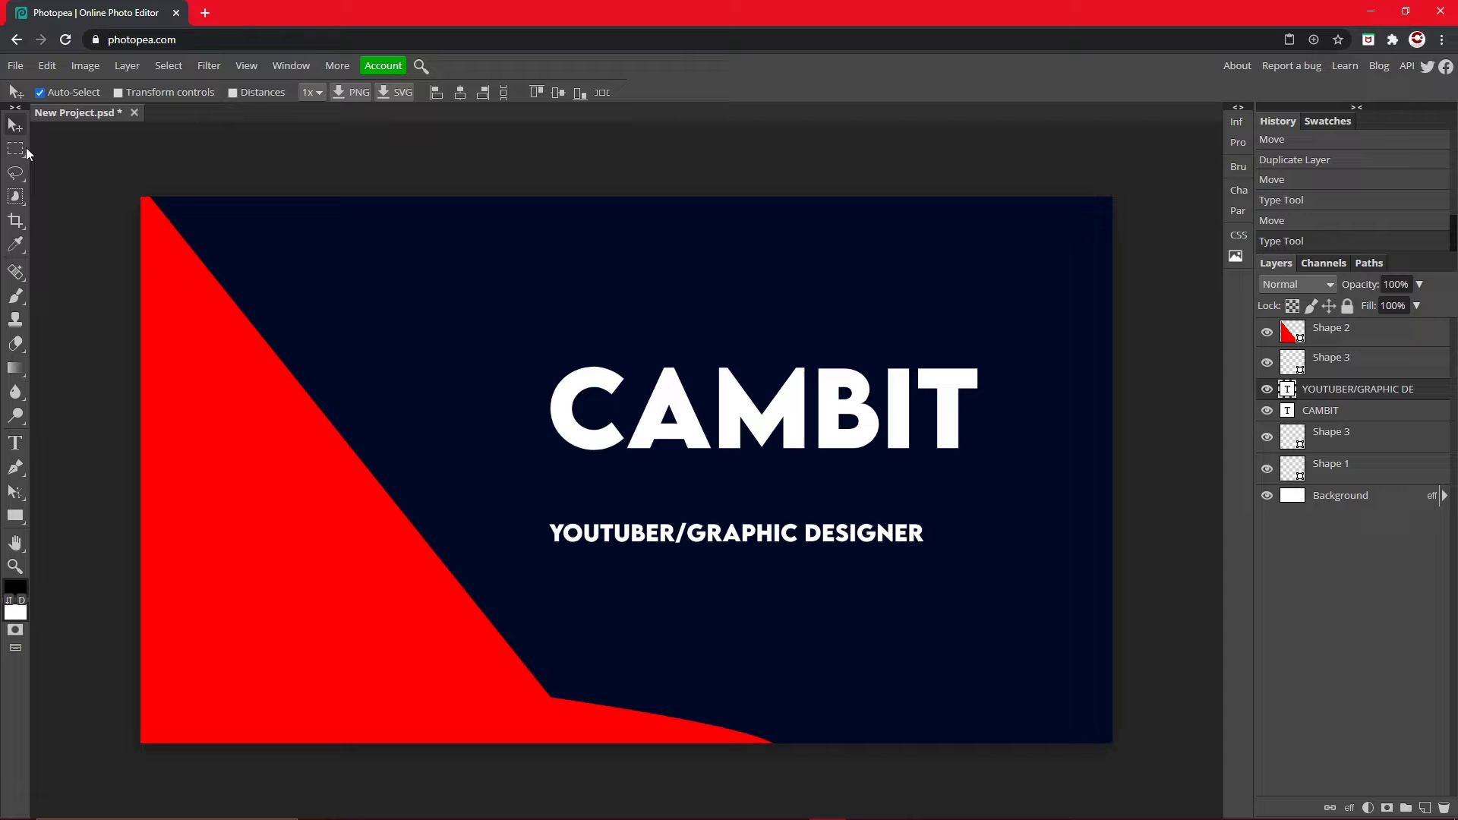
Move the subtitle up under CAMBIT, Free Transform it to about 105%, and nudge it down.
{"action": "left_click_drag", "start_coordinate": [717, 538], "coordinate": [737, 469]}
{"action": "left_click", "coordinate": [47, 66]}
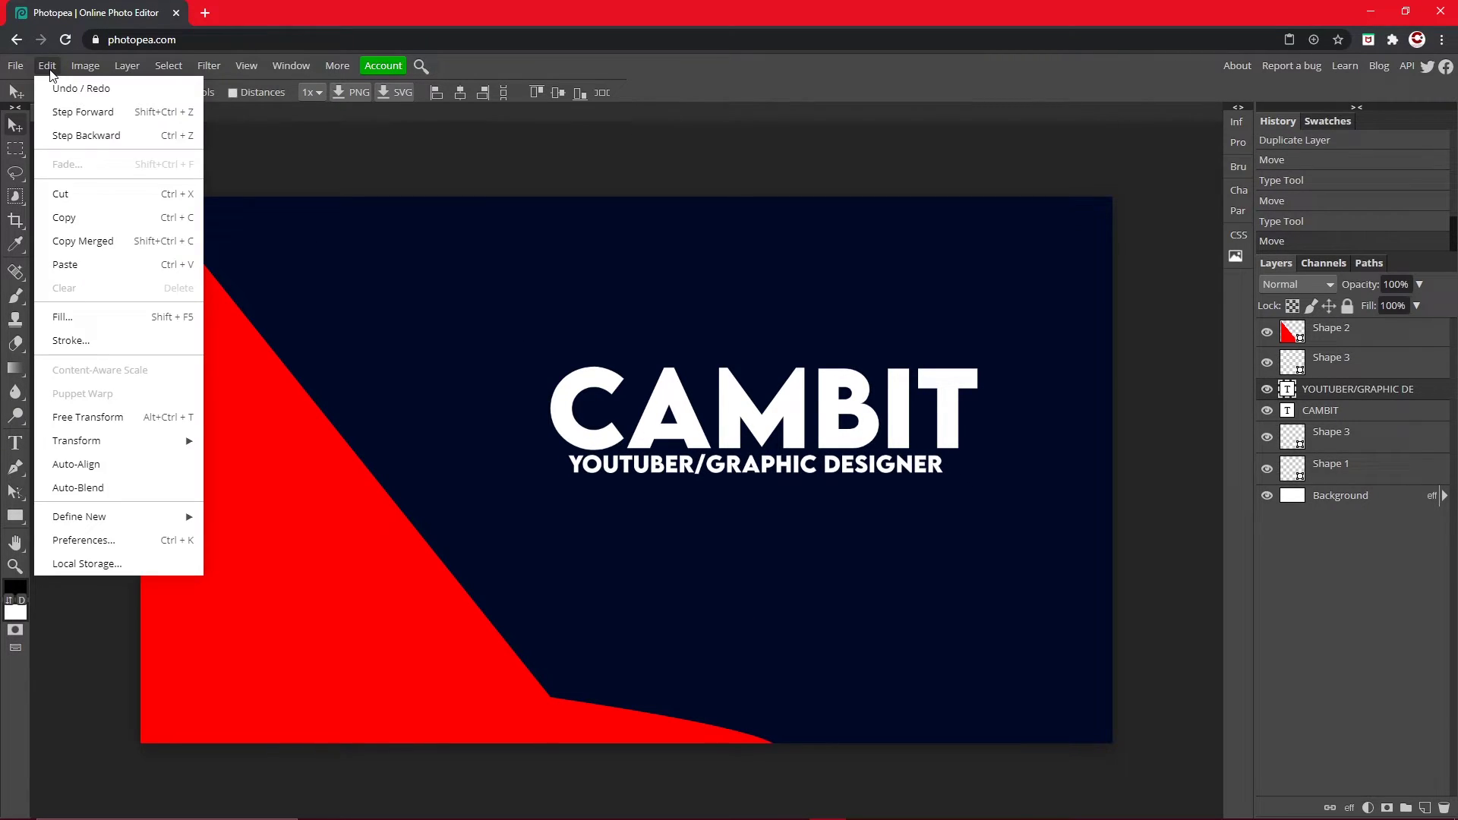
{"action": "left_click", "coordinate": [87, 417]}
{"action": "mouse_move", "coordinate": [944, 472]}
{"action": "left_mouse_down"}
{"action": "mouse_move", "coordinate": [970, 483]}
{"action": "mouse_move", "coordinate": [947, 472]}
{"action": "left_mouse_up"}
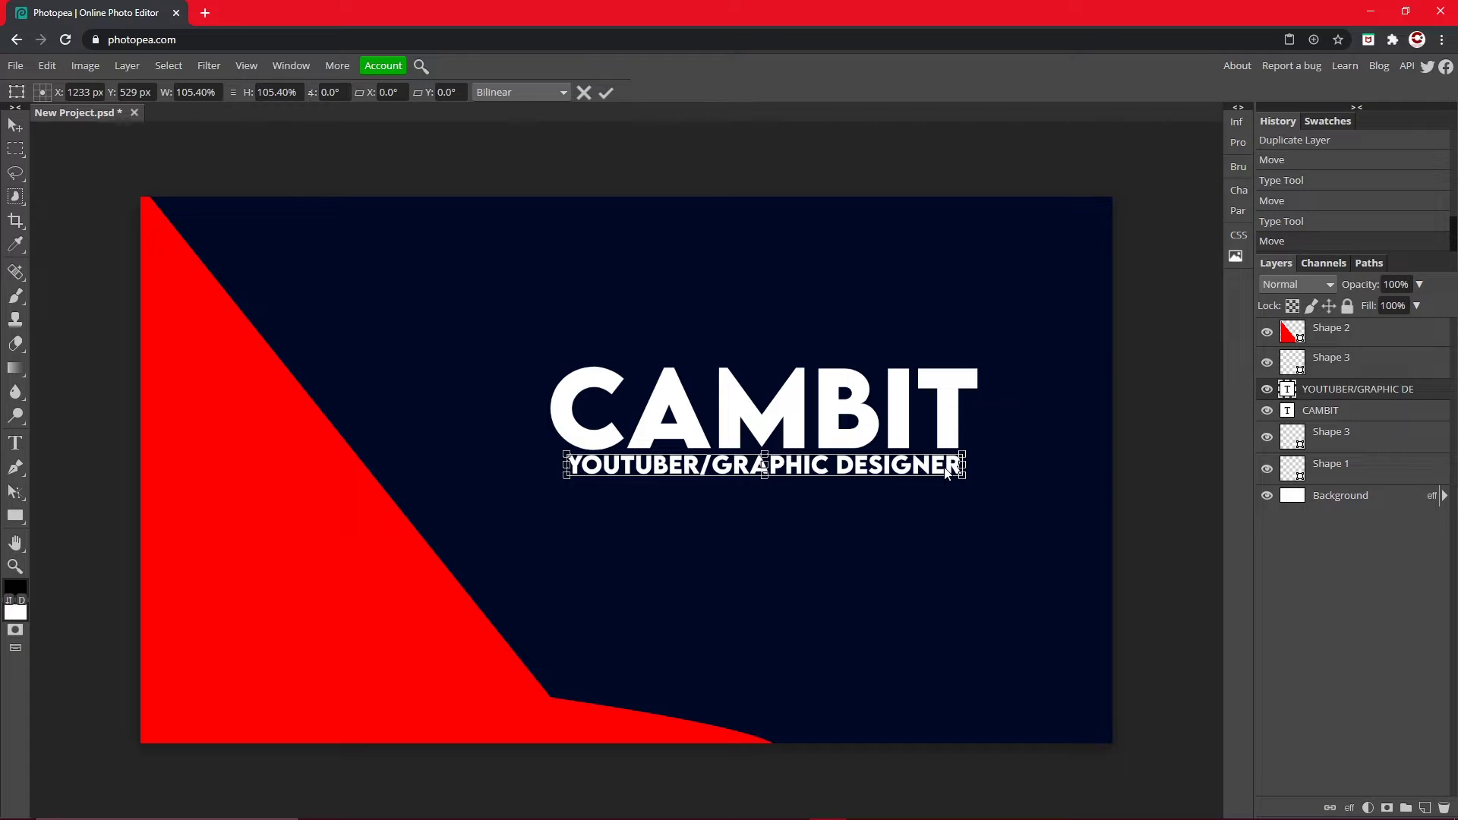
{"action": "left_click", "coordinate": [606, 92]}
{"action": "left_click_drag", "start_coordinate": [810, 469], "coordinate": [797, 494]}
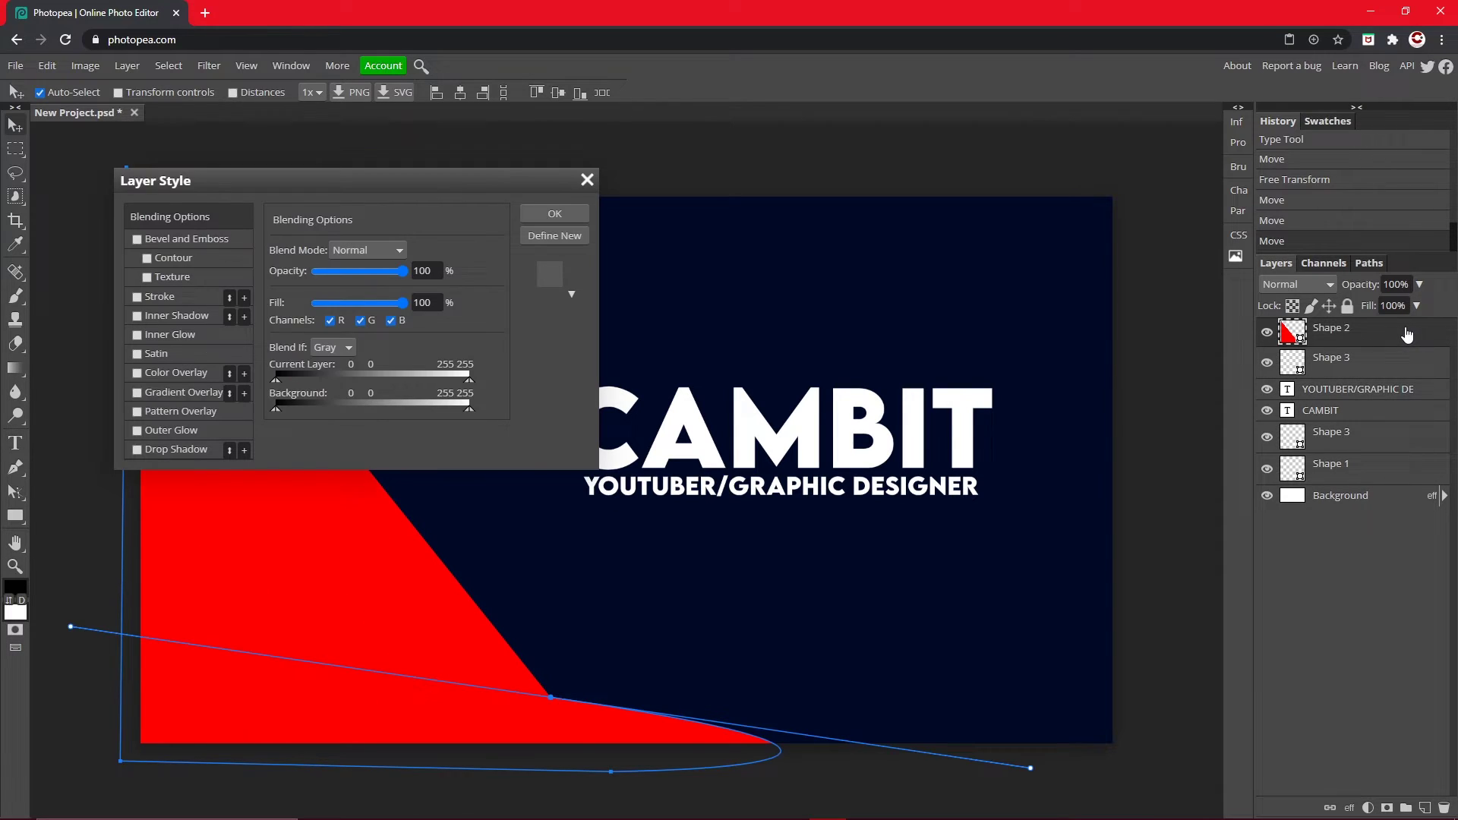
Give the red shape an orange (ff4900) Color Overlay, then deselect the layer.
{"action": "left_click", "coordinate": [146, 373]}
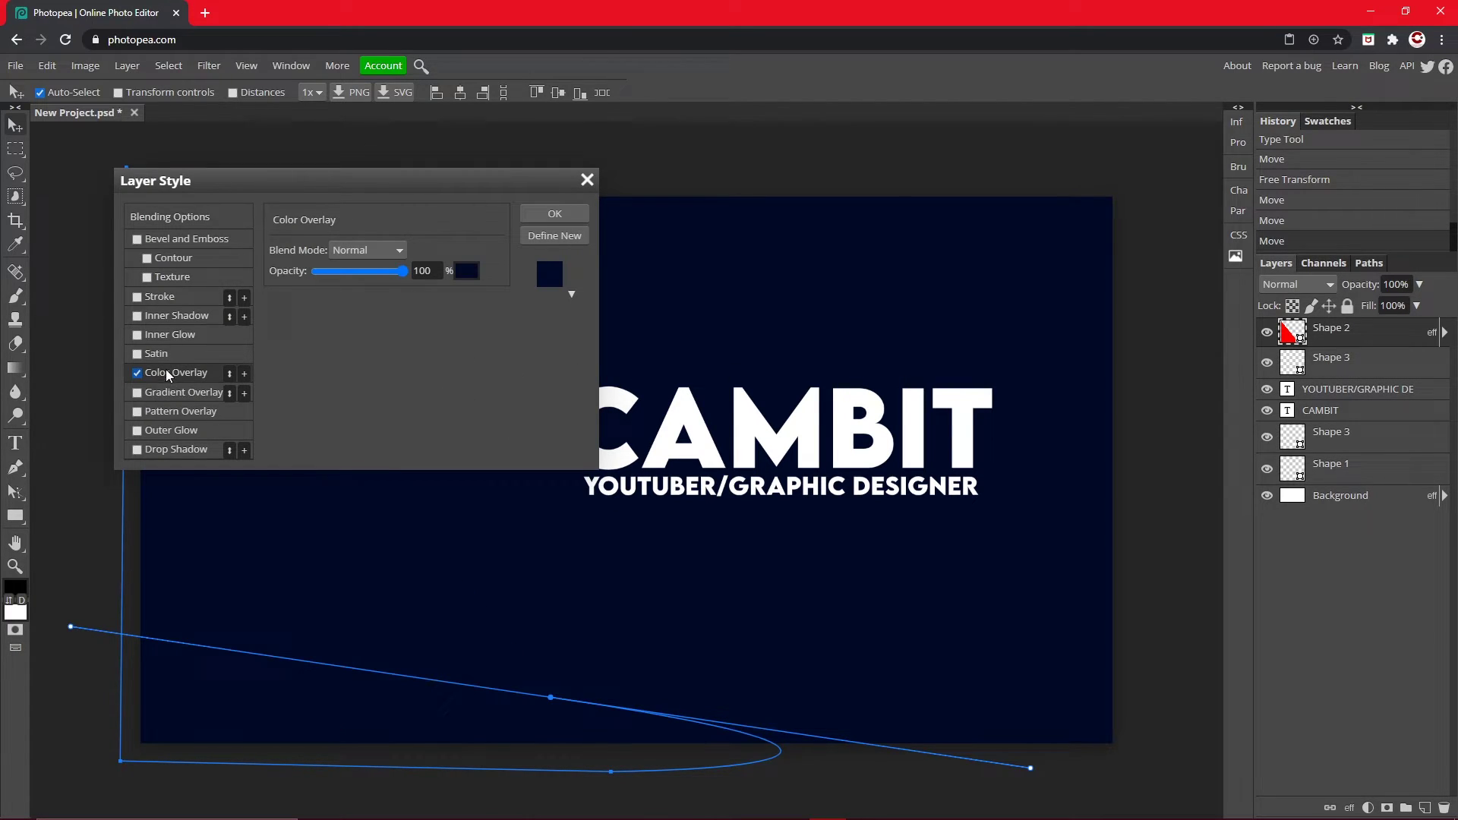
{"action": "left_click_drag", "start_coordinate": [417, 185], "coordinate": [1114, 211]}
{"action": "left_click", "coordinate": [1157, 285]}
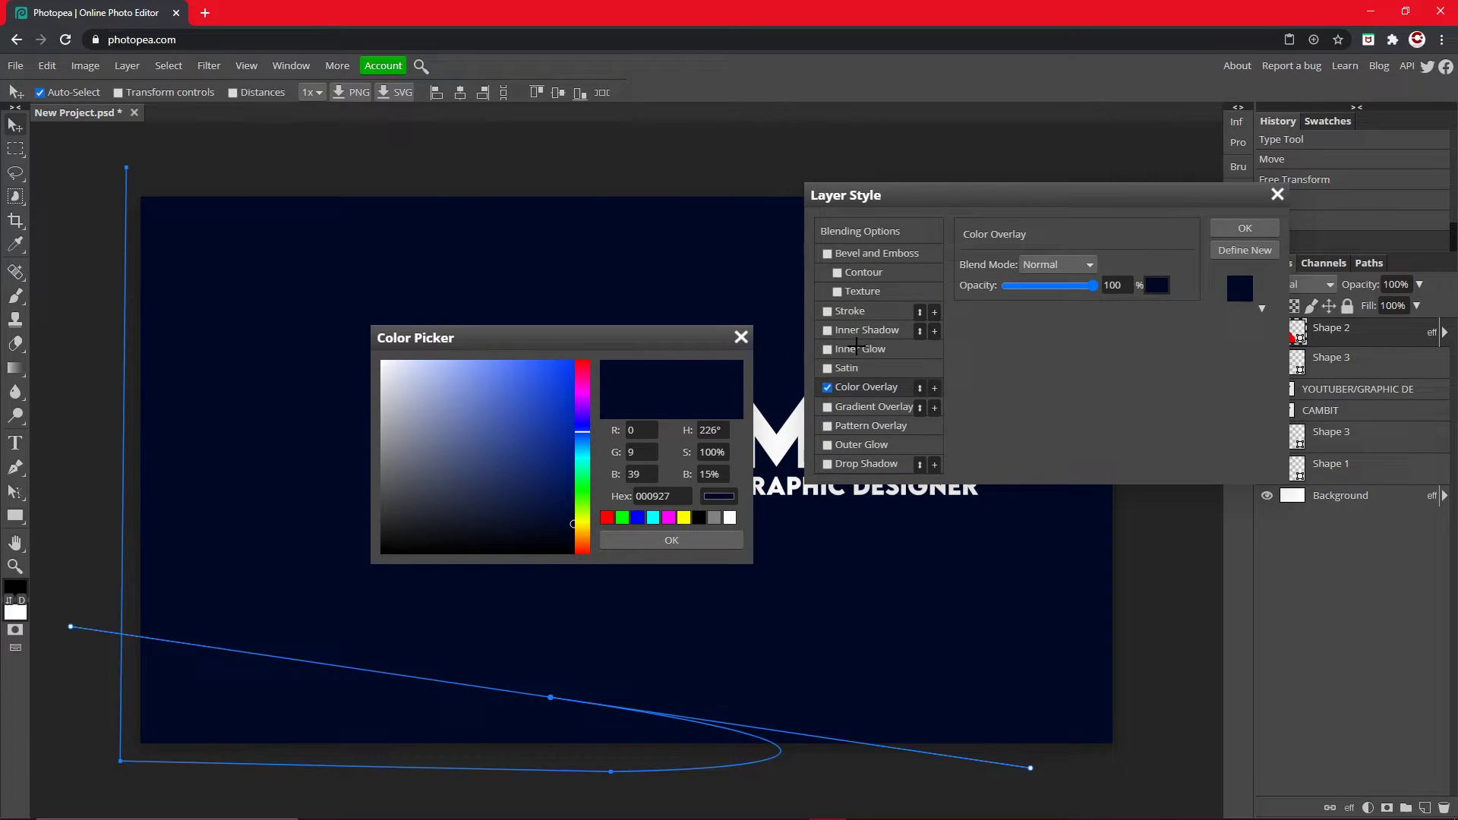
{"action": "left_click_drag", "start_coordinate": [482, 449], "coordinate": [617, 343]}
{"action": "left_click_drag", "start_coordinate": [587, 530], "coordinate": [583, 546]}
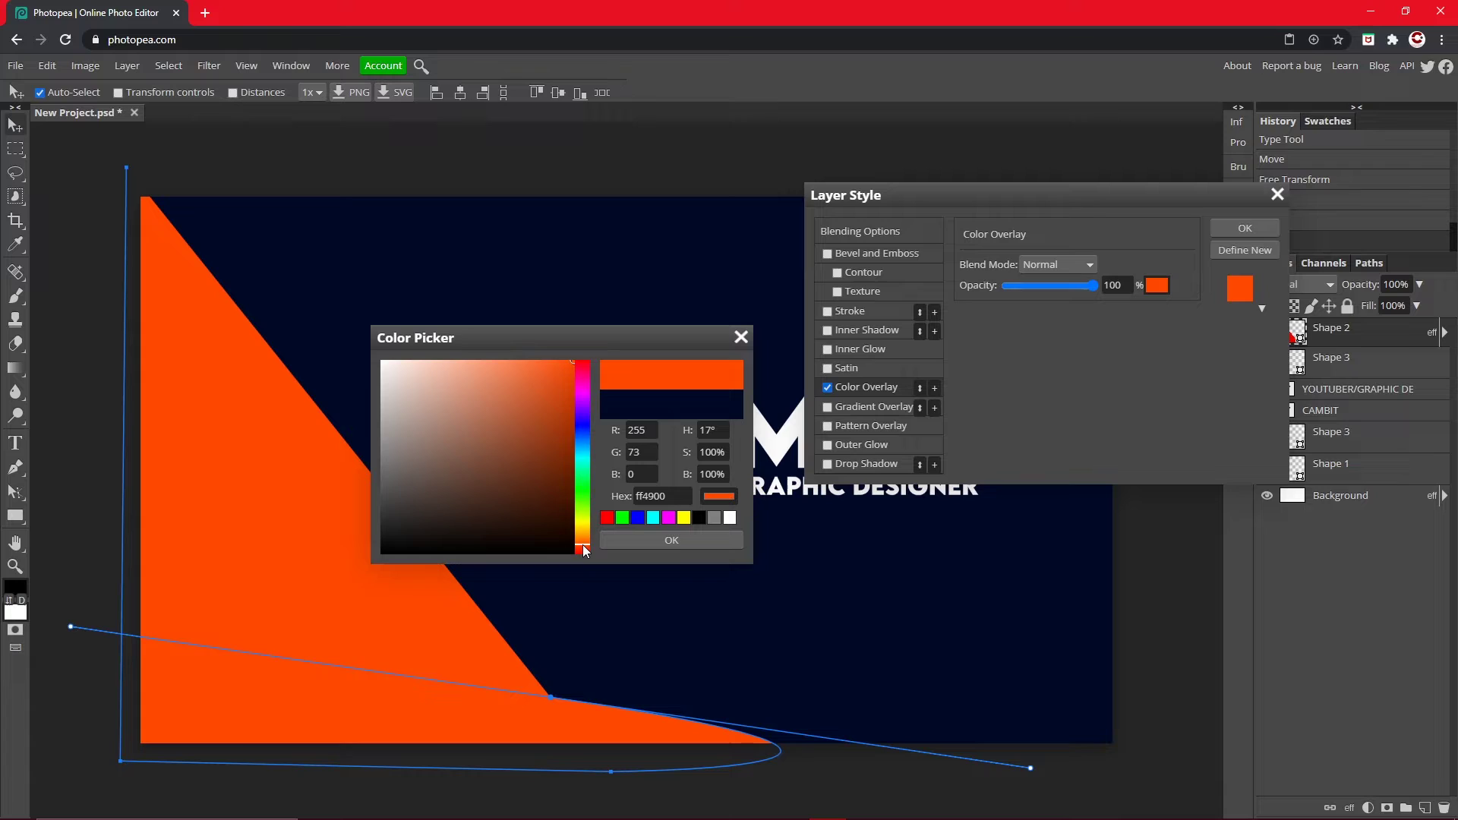
{"action": "left_click_drag", "start_coordinate": [626, 334], "coordinate": [850, 311]}
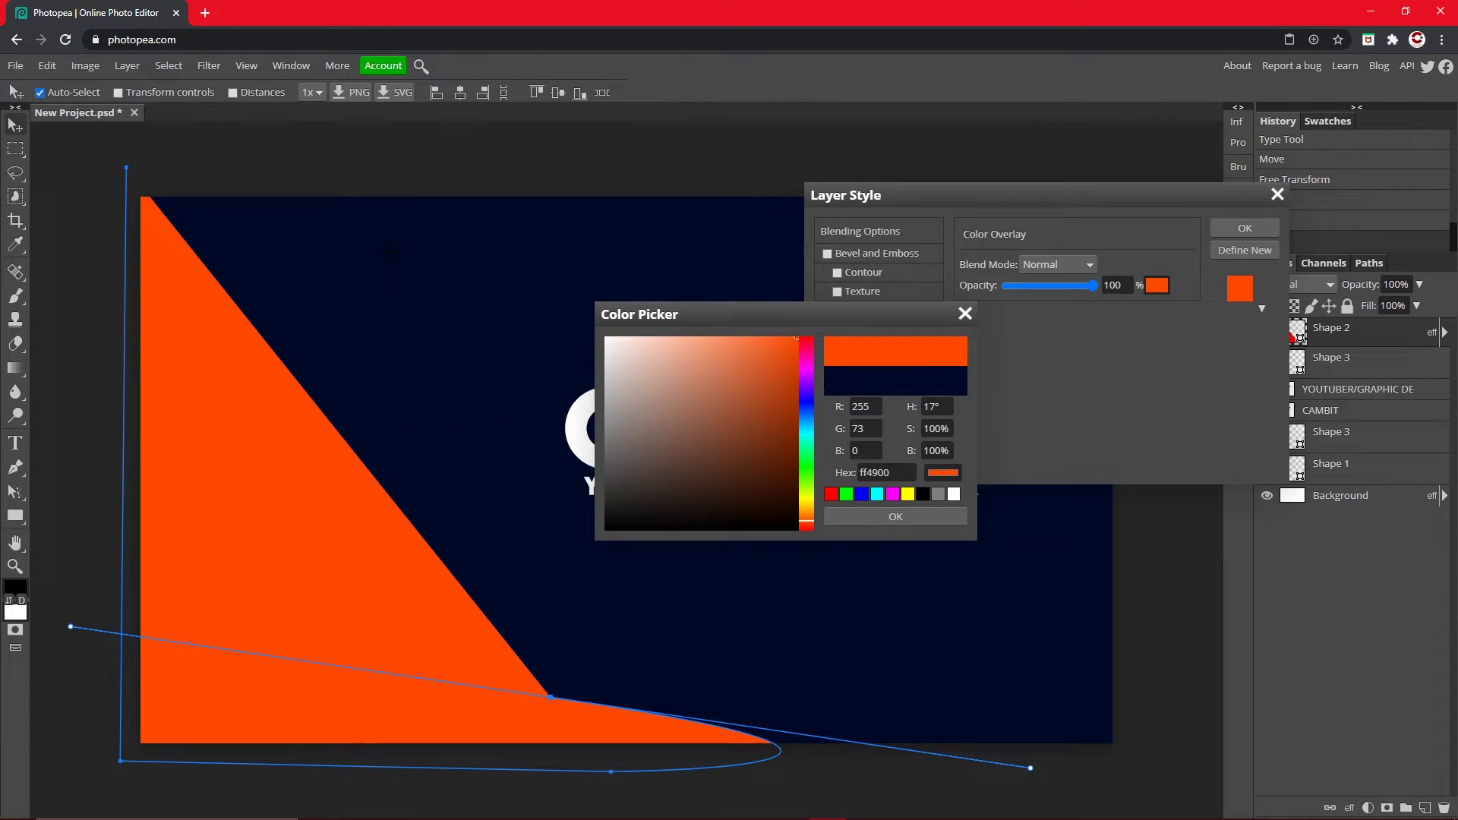
{"action": "left_click", "coordinate": [900, 517]}
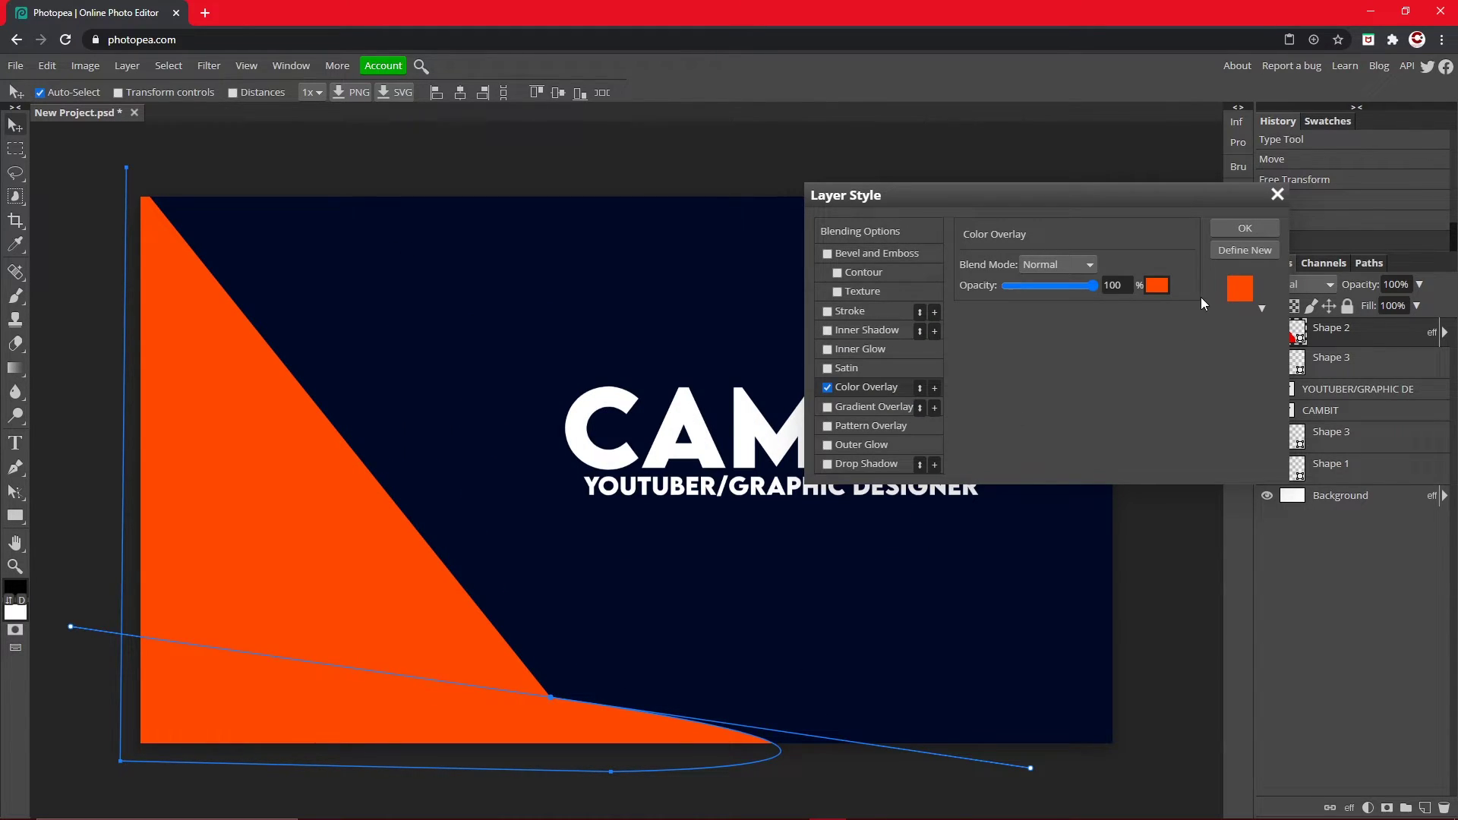
{"action": "left_click", "coordinate": [1231, 228]}
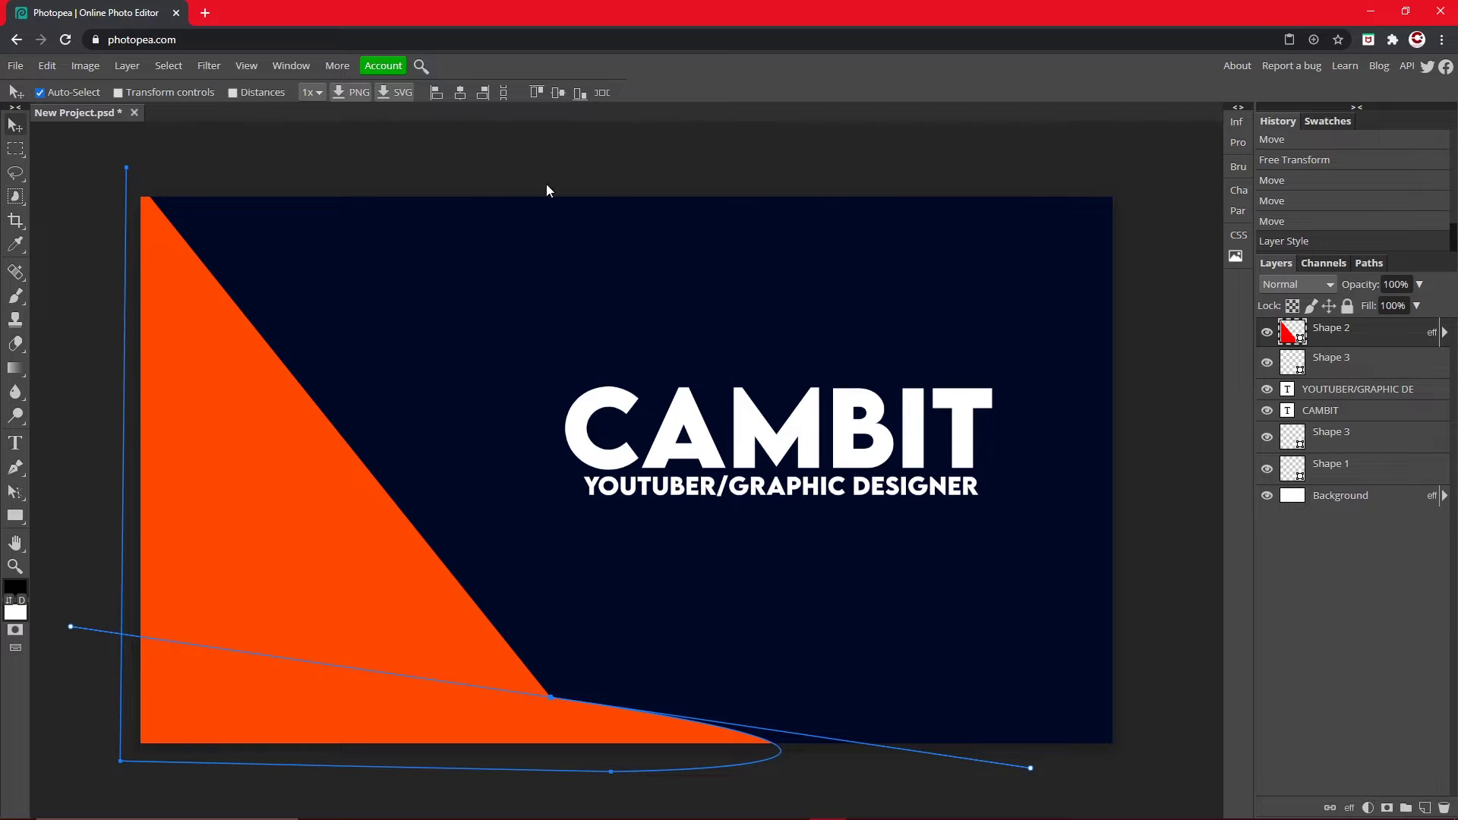
{"action": "left_click", "coordinate": [286, 161]}
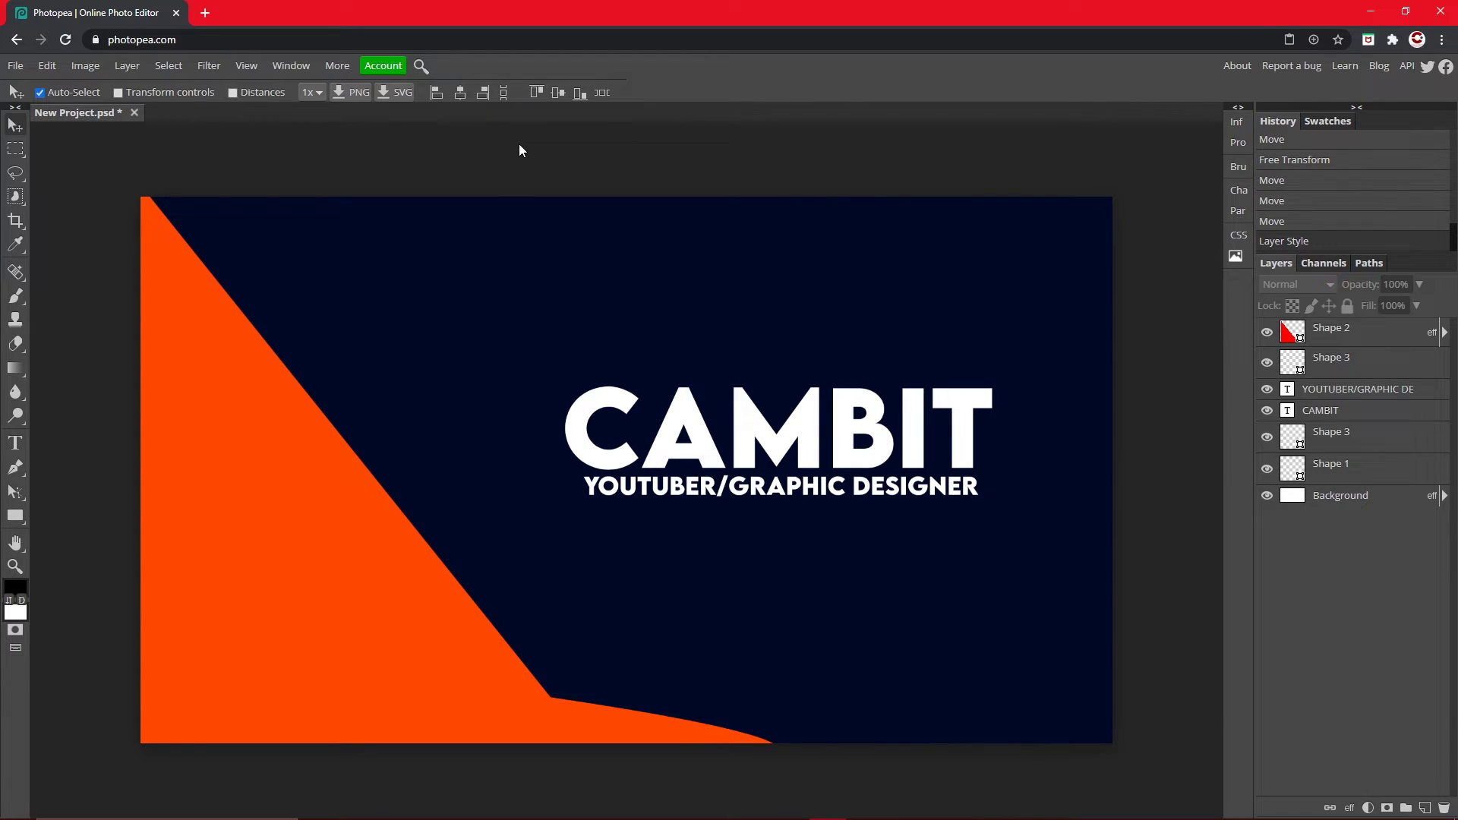
Add a faint drop shadow to Shape 2: angle 144°, distance 79 px, size 13 px, 11% opacity.
{"action": "left_click", "coordinate": [1398, 338]}
{"action": "double_click", "coordinate": [1401, 335]}
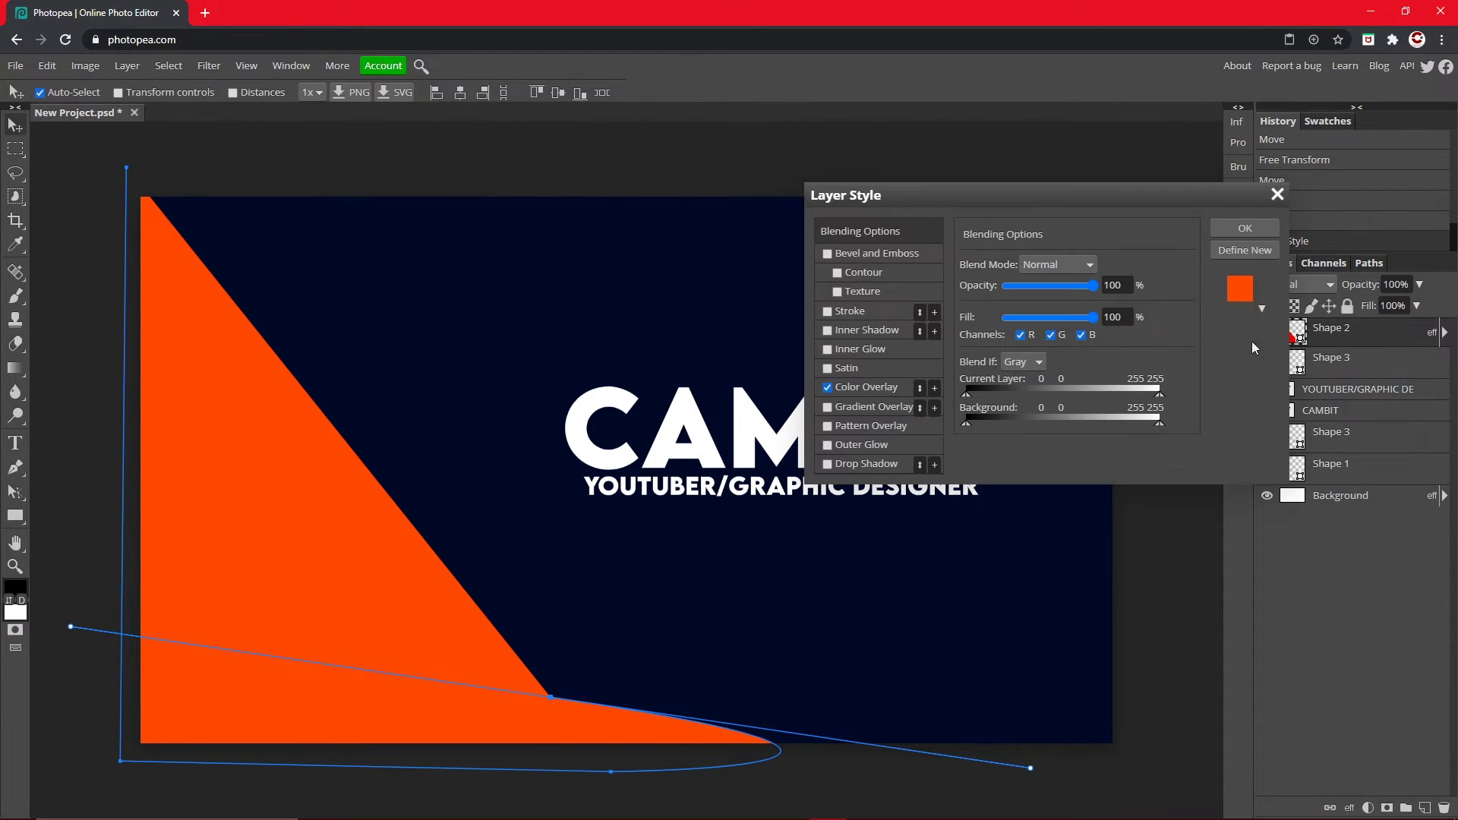
{"action": "left_click", "coordinate": [869, 465]}
{"action": "left_click_drag", "start_coordinate": [1022, 315], "coordinate": [1044, 336]}
{"action": "left_click_drag", "start_coordinate": [1056, 286], "coordinate": [1018, 295]}
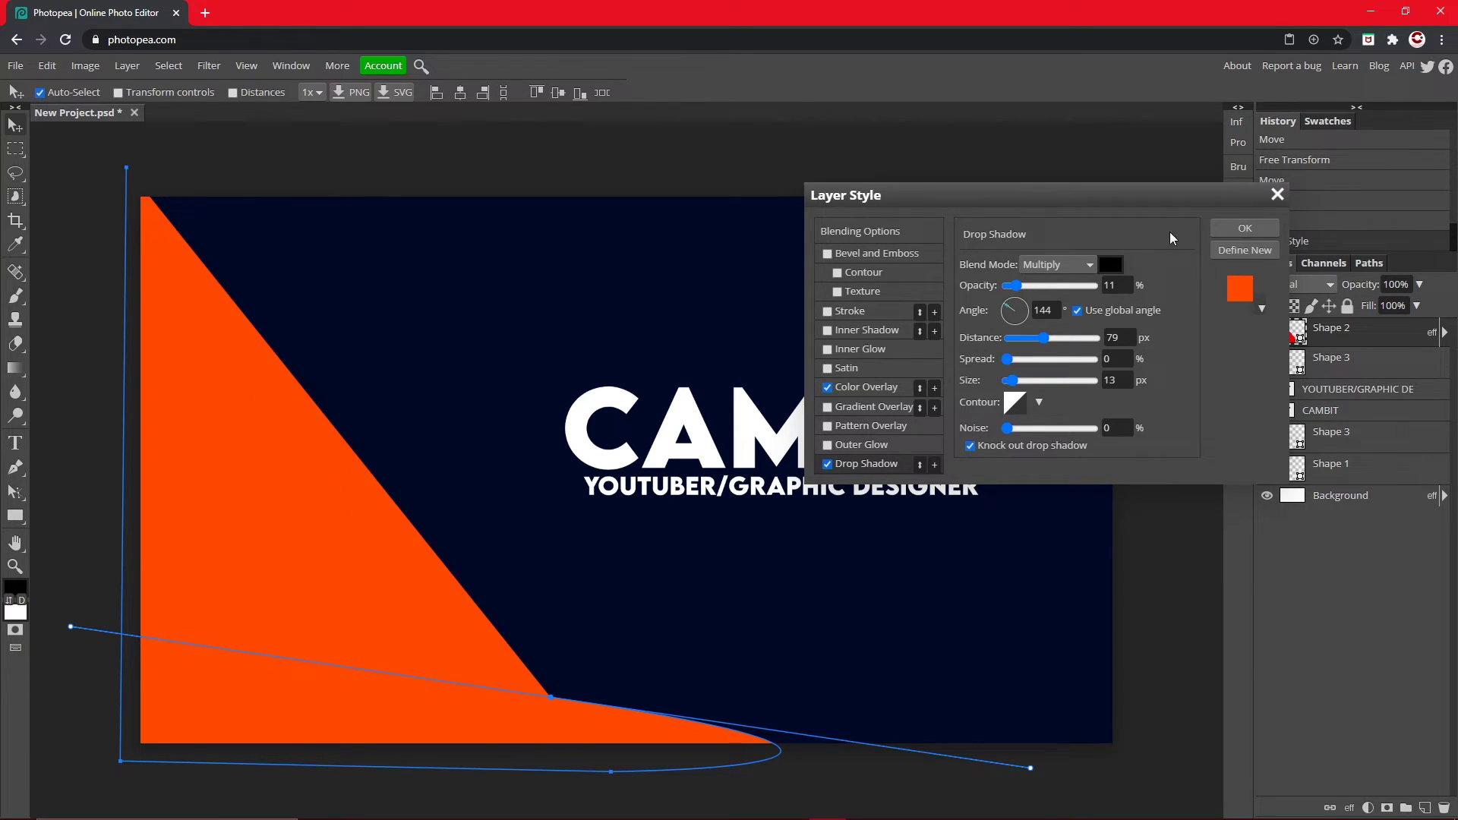
{"action": "left_click", "coordinate": [1245, 228]}
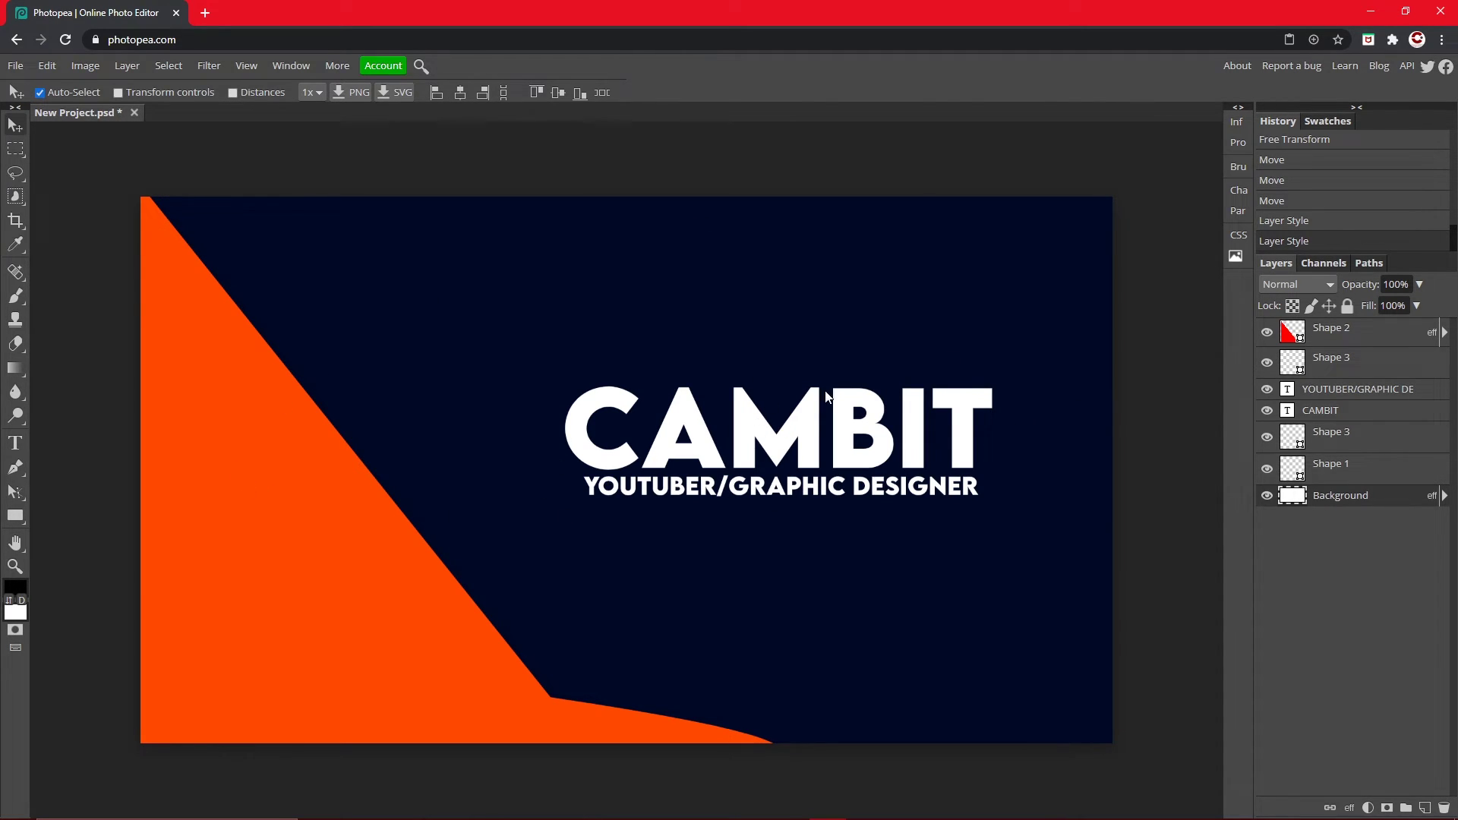
Export the design as a 1920 × 1080 PNG via File > Export as.
{"action": "left_click", "coordinate": [23, 71]}
{"action": "mouse_move", "coordinate": [116, 292]}
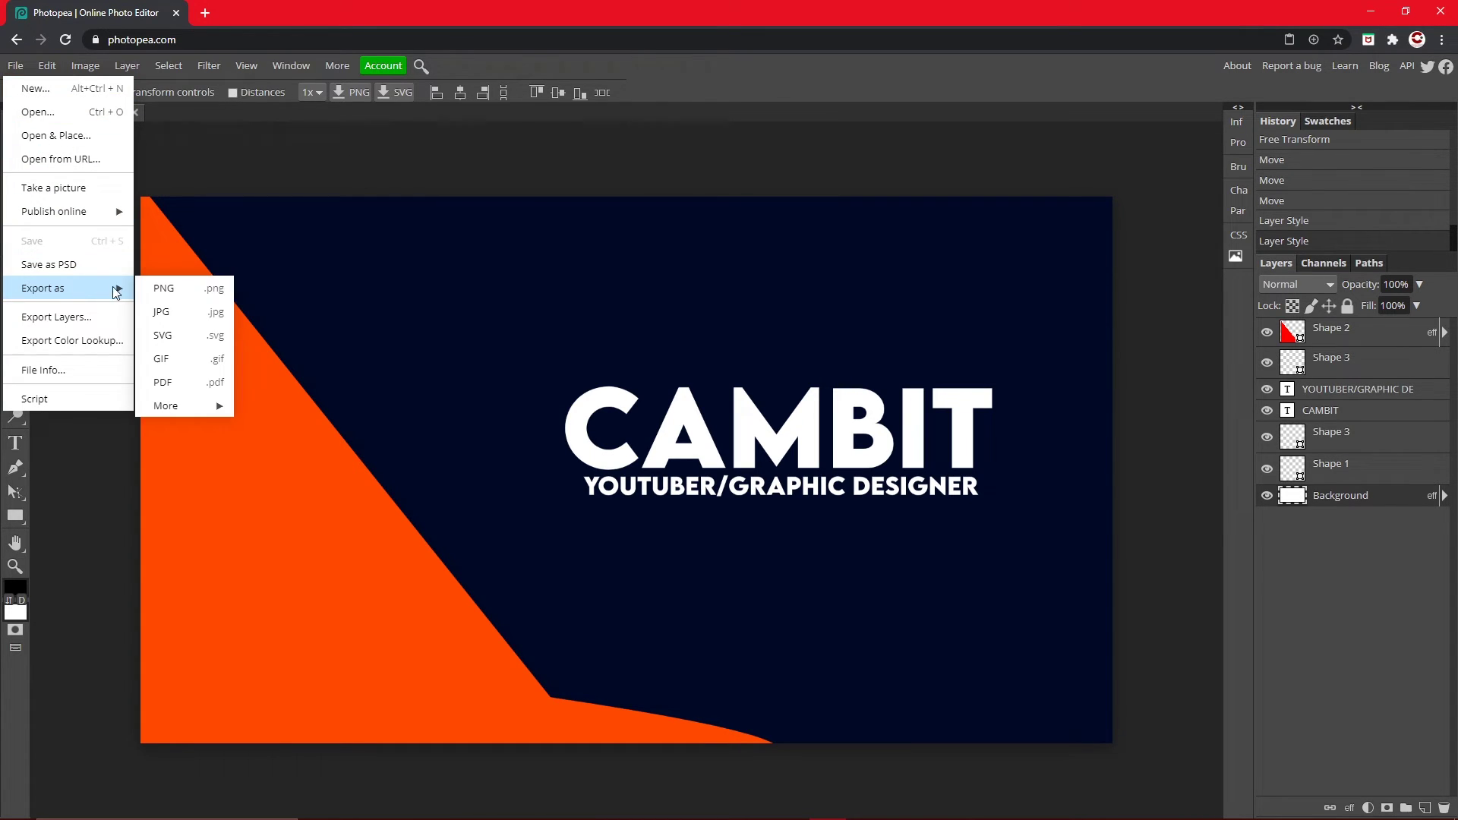
{"action": "left_click", "coordinate": [173, 289]}
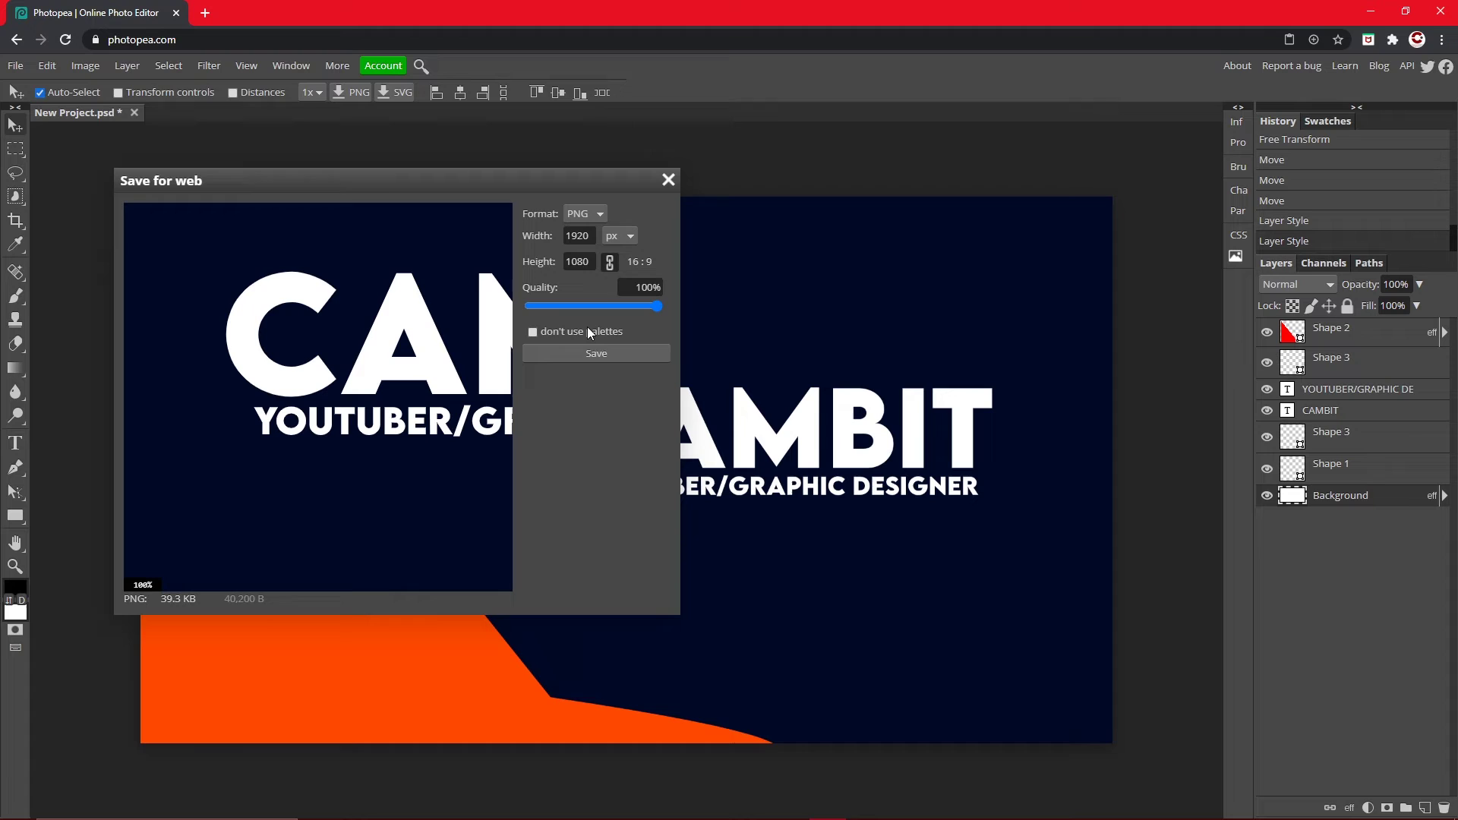
{"action": "left_click", "coordinate": [588, 357]}
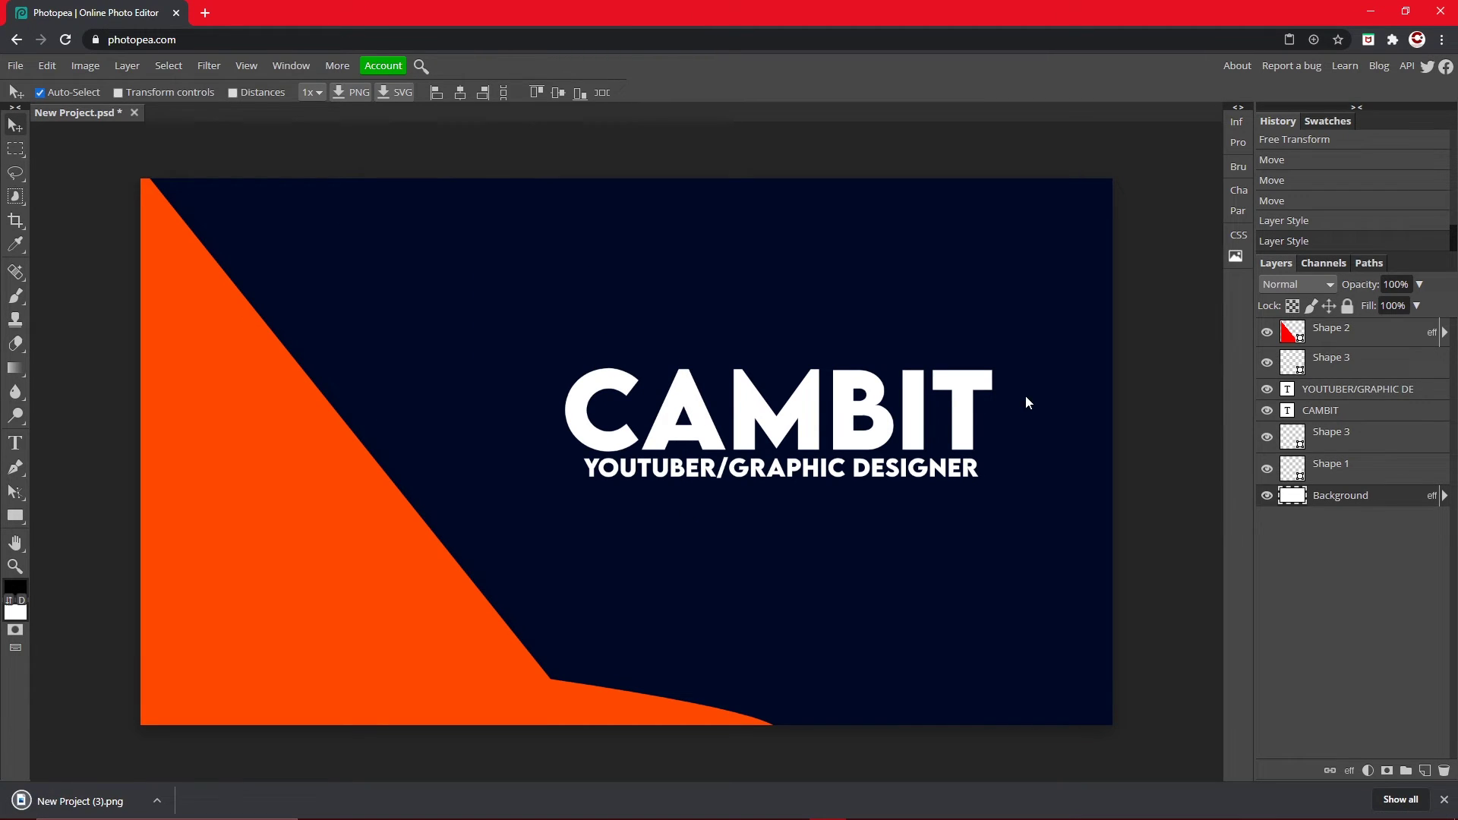
{"action": "double_click", "coordinate": [925, 7]}
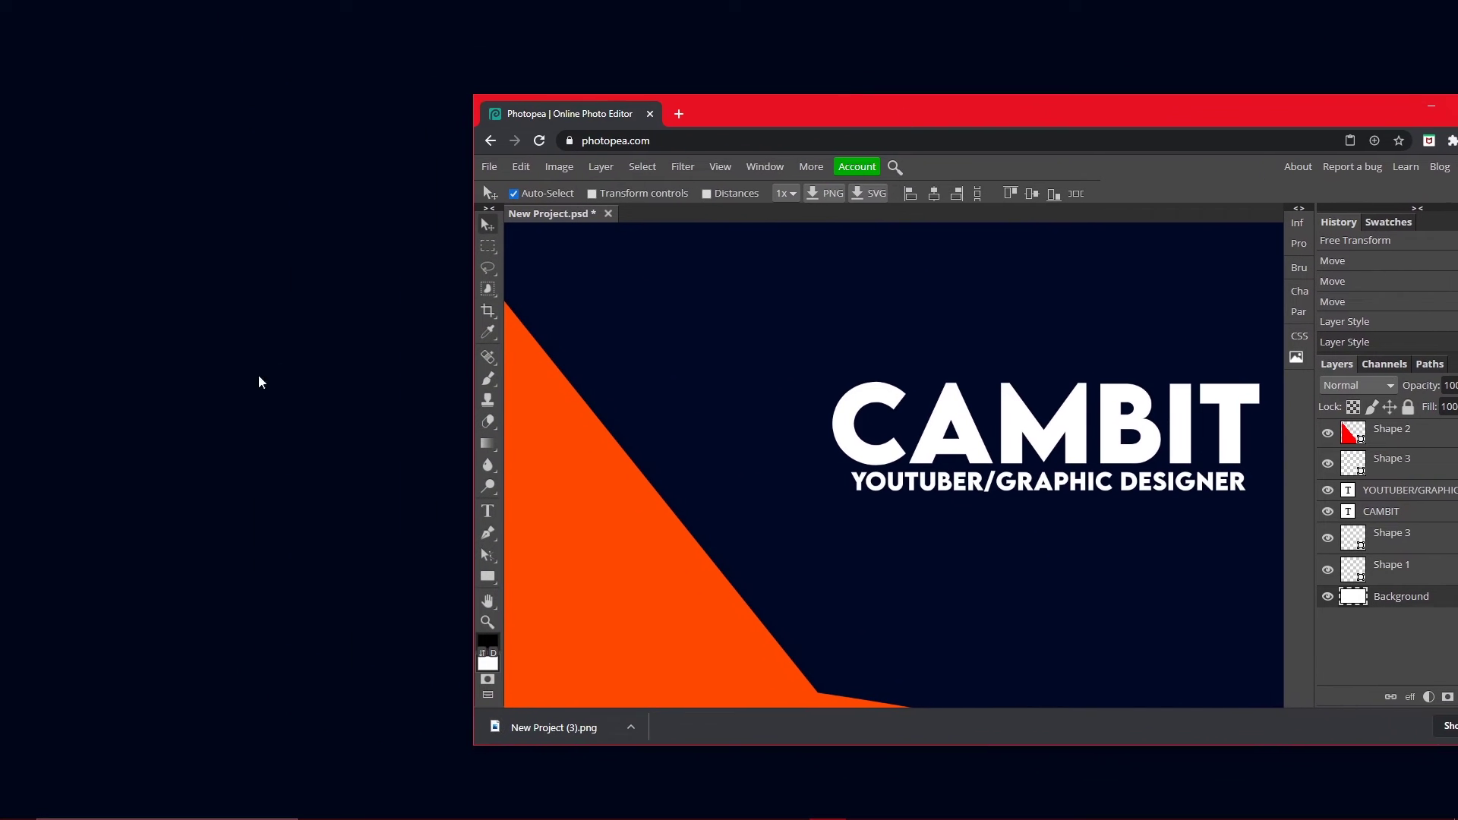
{"action": "right_click", "coordinate": [253, 382]}
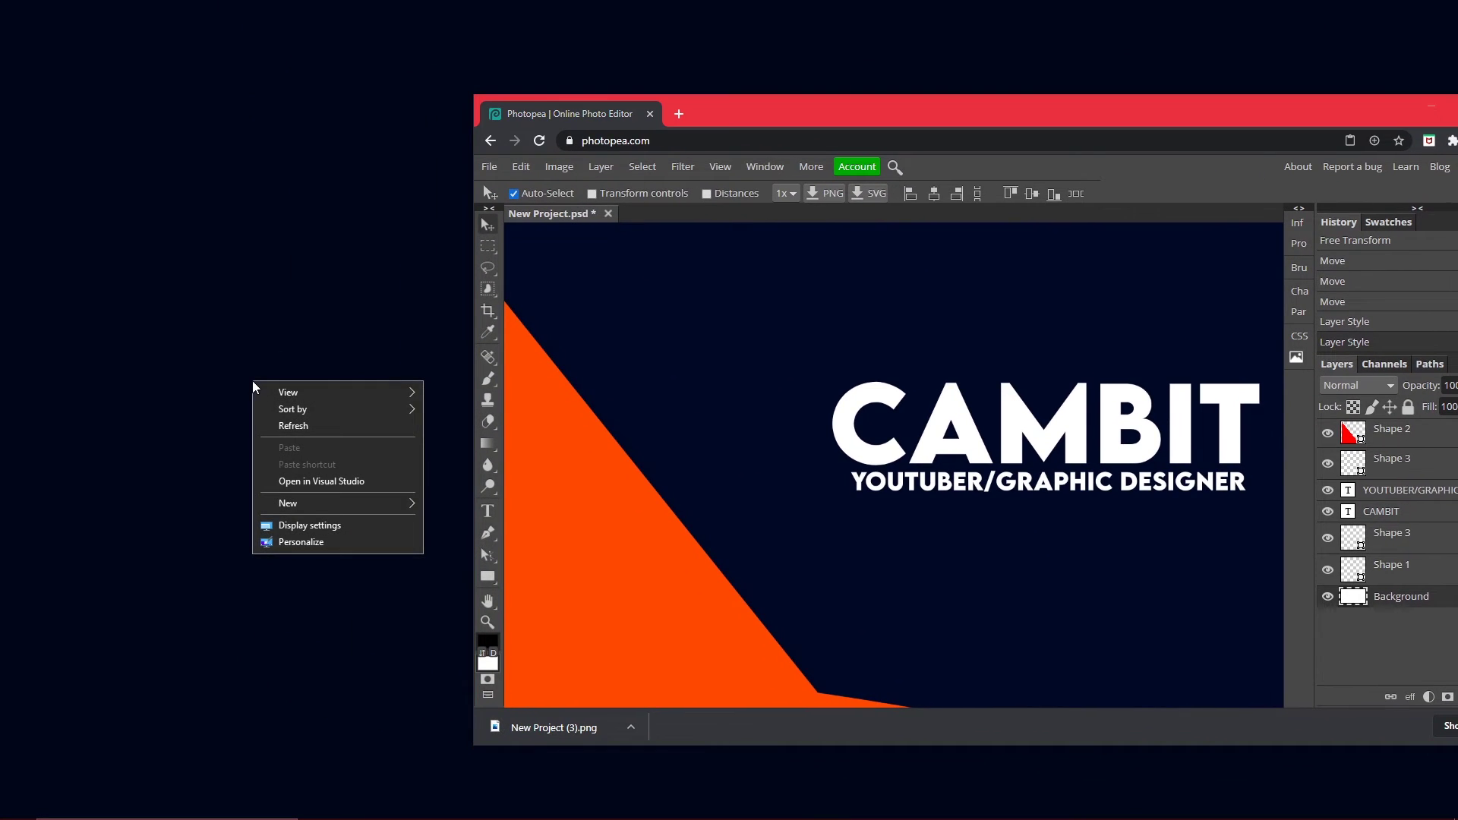
{"action": "left_click", "coordinate": [329, 538]}
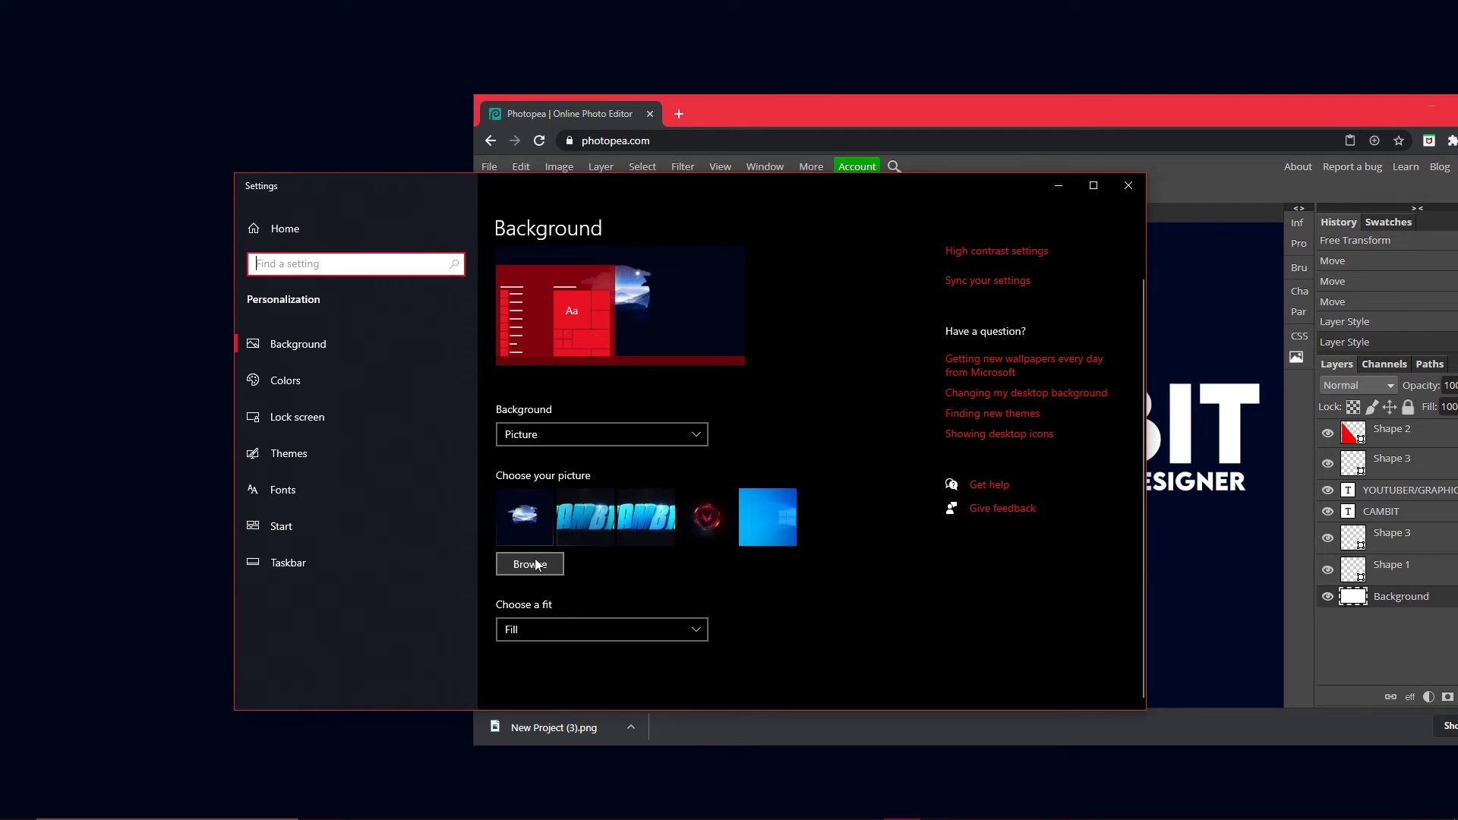
{"action": "left_click", "coordinate": [1130, 186]}
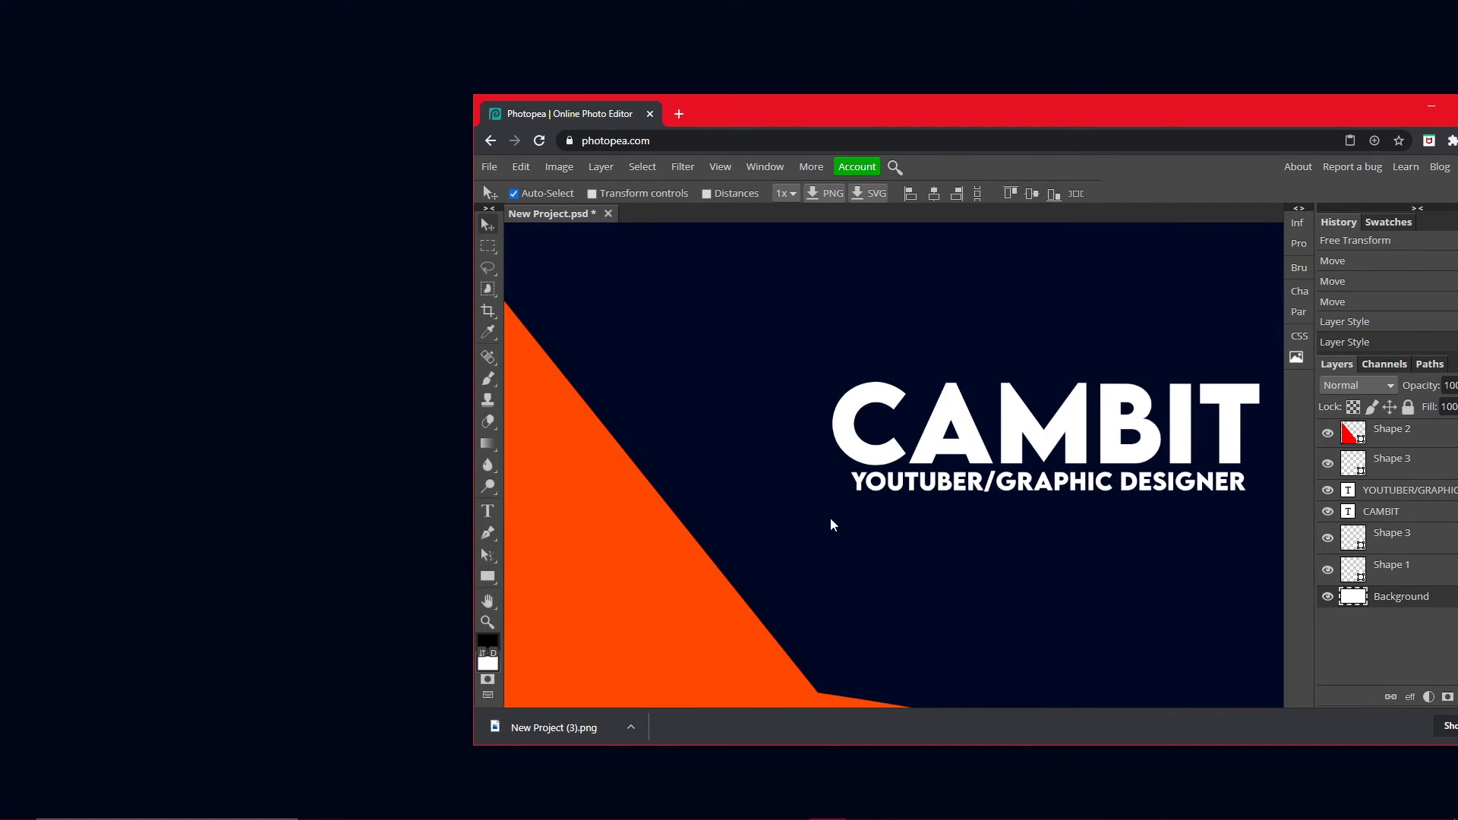
{"action": "left_click_drag", "start_coordinate": [770, 120], "coordinate": [504, 2]}
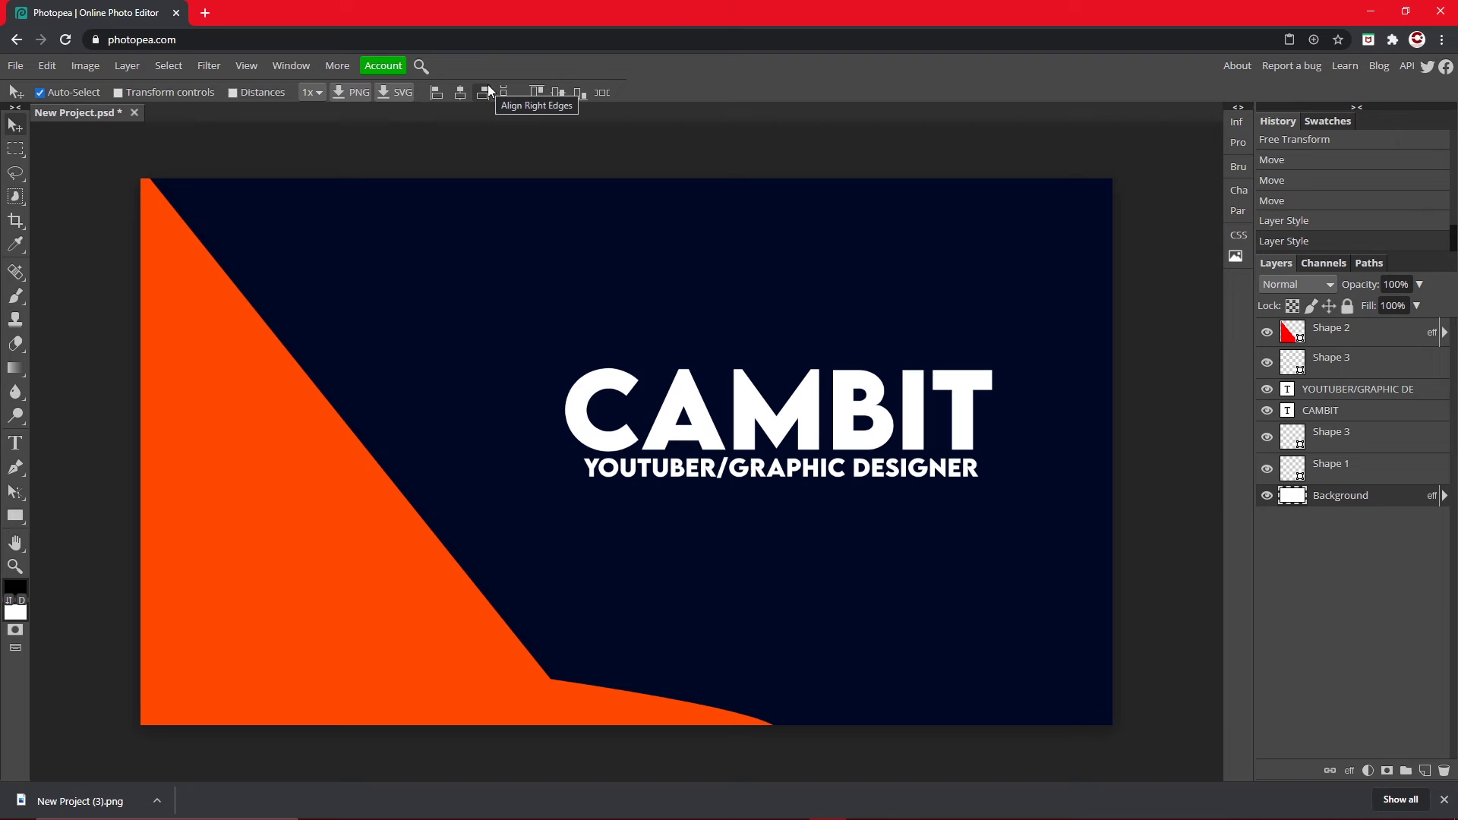